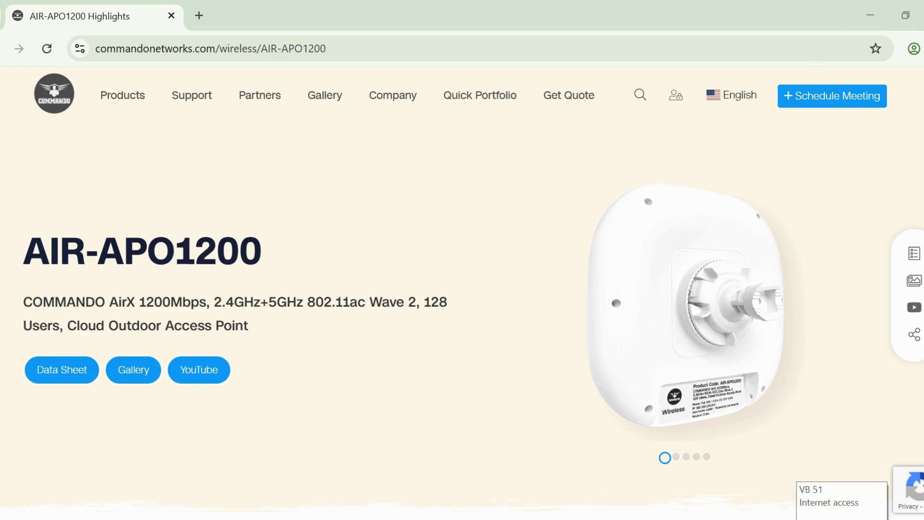
- Open the Internet Protocol Version 4 (TCP/IPv4) properties of the Ethernet adapter from the Windows network settings
right_click(841, 519)
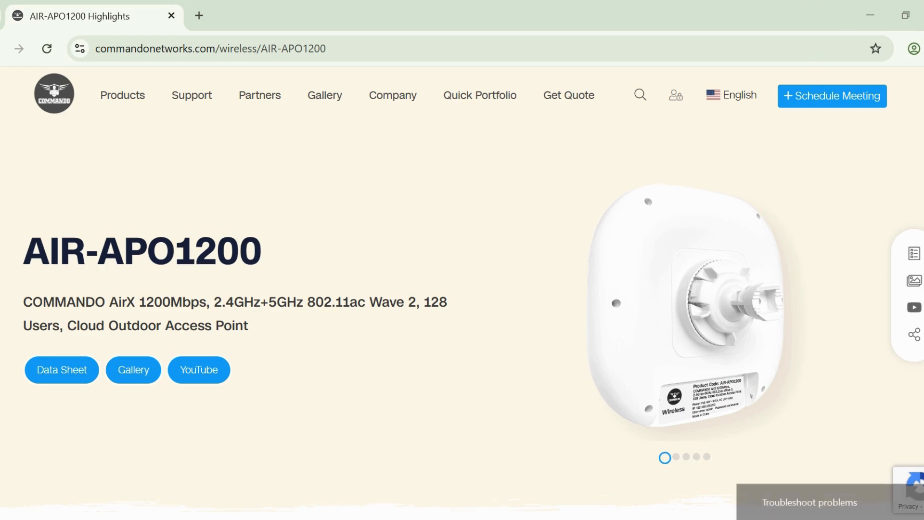
left_click(837, 519)
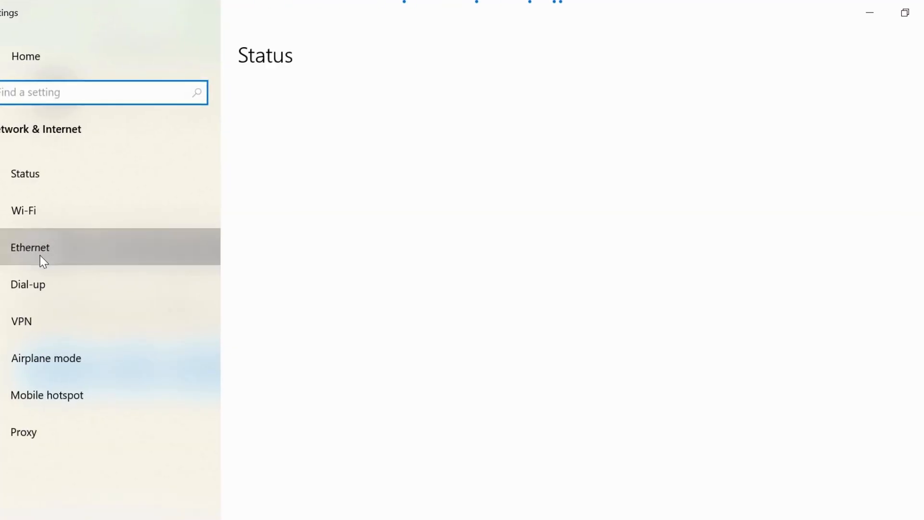
left_click(41, 258)
left_click(799, 109)
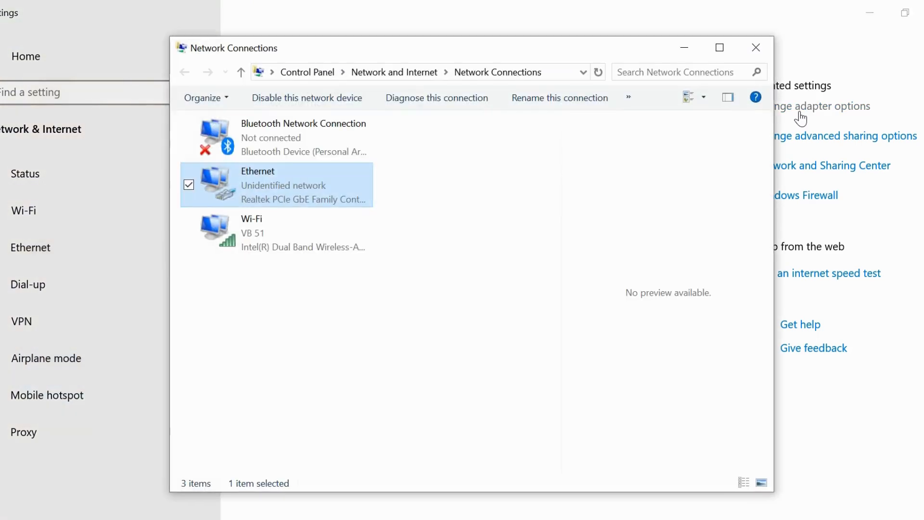
right_click(239, 178)
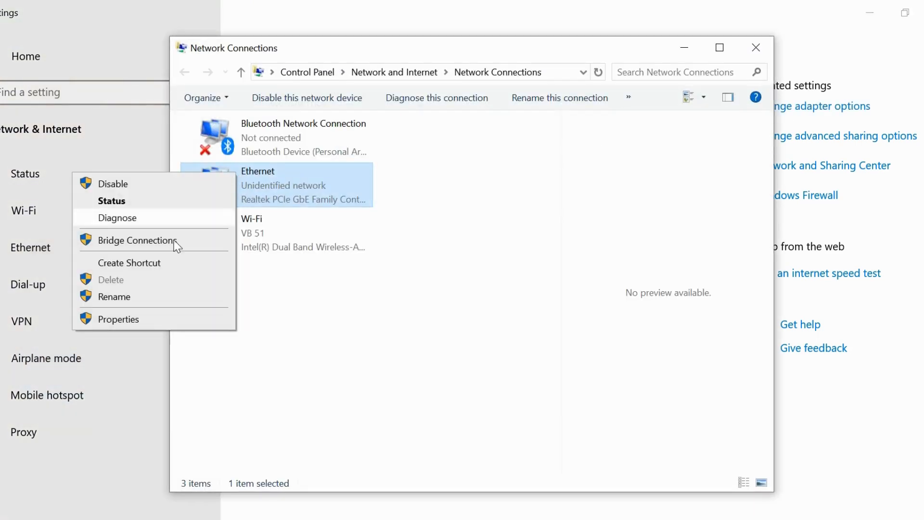
left_click(150, 318)
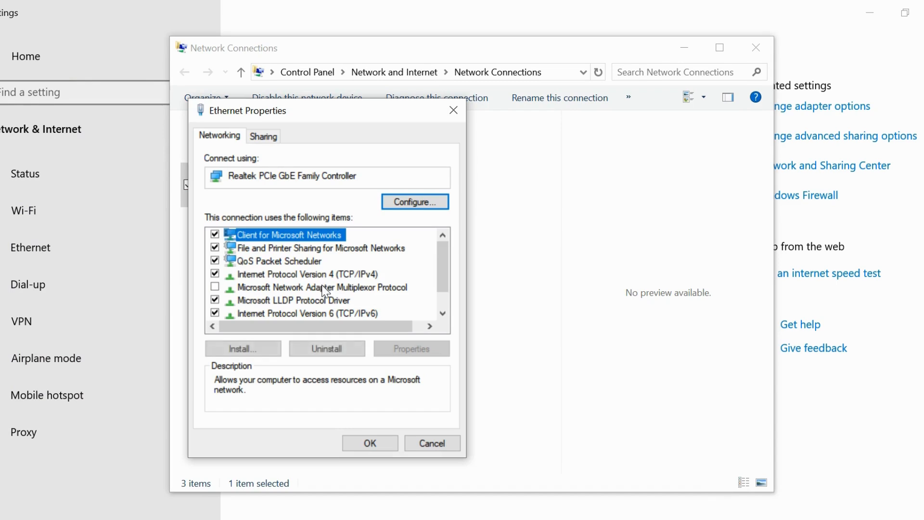
left_click(308, 274)
left_click(412, 350)
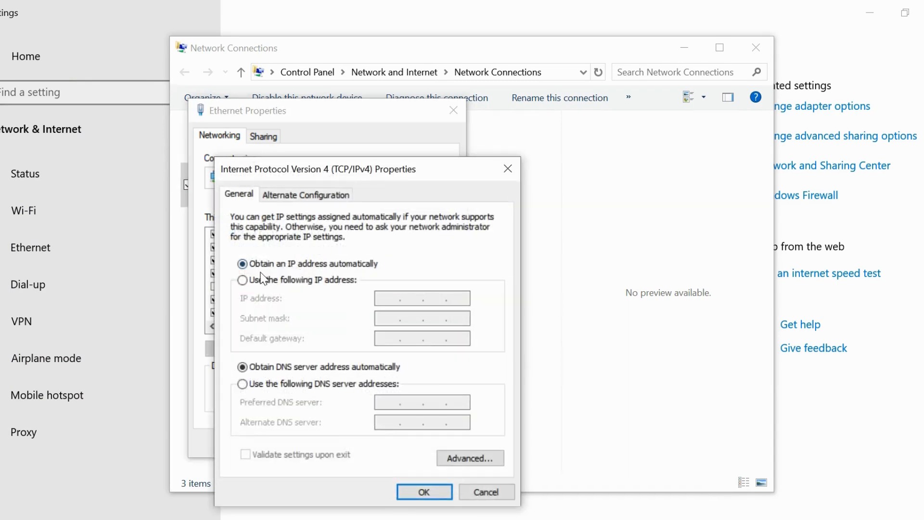
- Assign the Ethernet adapter the static IP address 192.168.188.10 with subnet mask 255.255.255.0
left_click(242, 280)
left_click(390, 301)
type("192 . ")
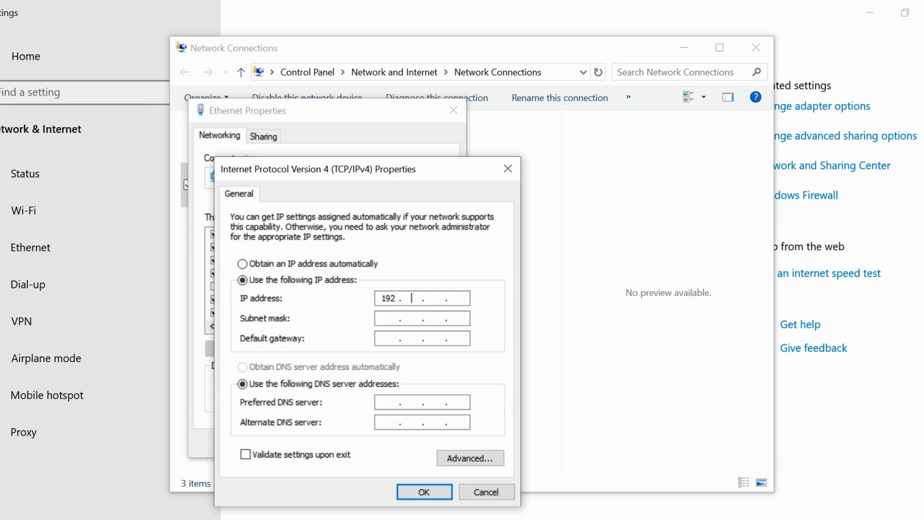
type("168 . 188")
type("10")
left_click(406, 321)
- Set the default gateway to 192.168.188.251, apply the Ethernet settings and minimize the network windows
left_click(392, 340)
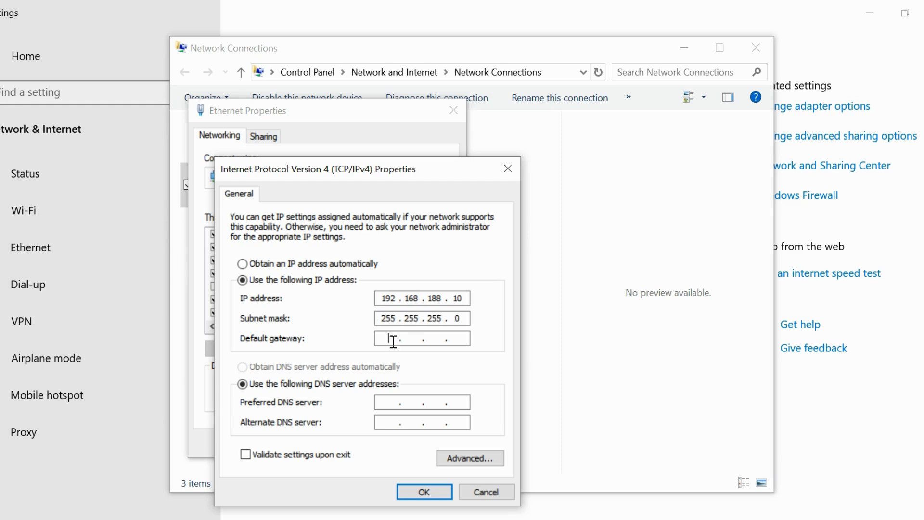
type("192 . 168 . 188 . 251")
left_click(441, 493)
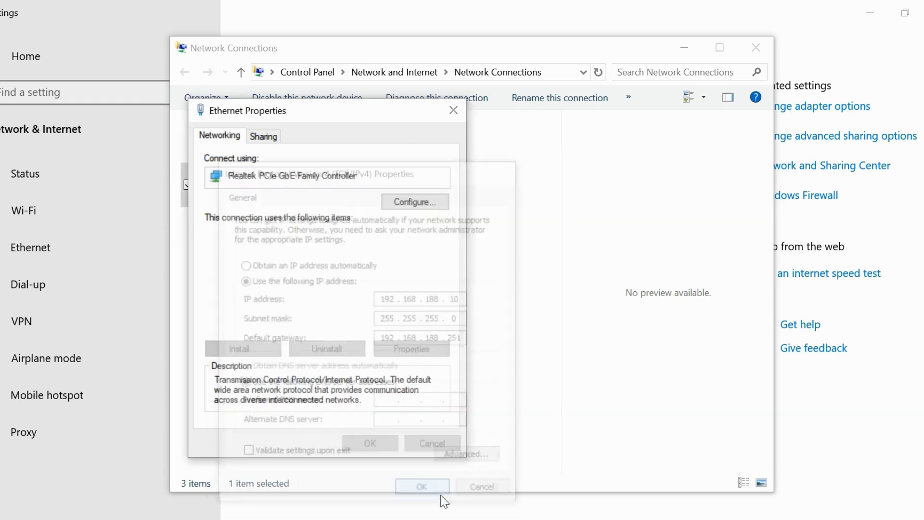
left_click(369, 443)
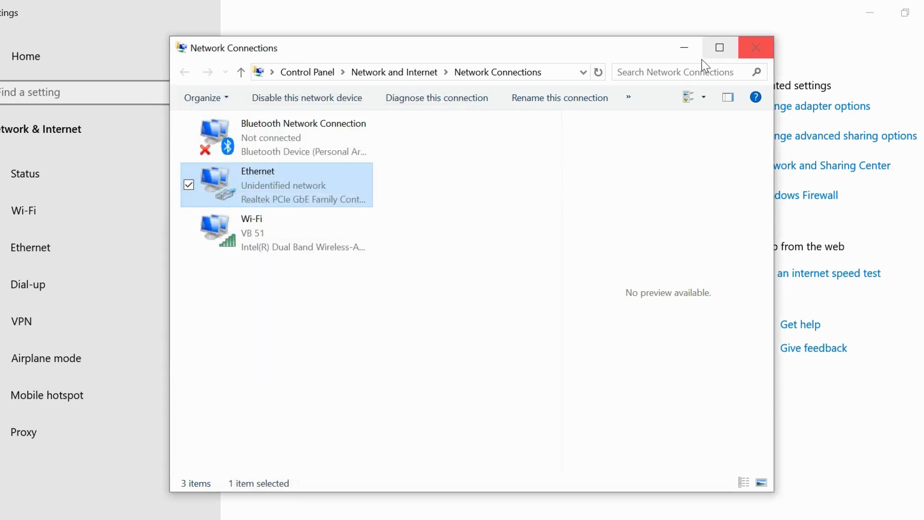
left_click(683, 48)
left_click(869, 12)
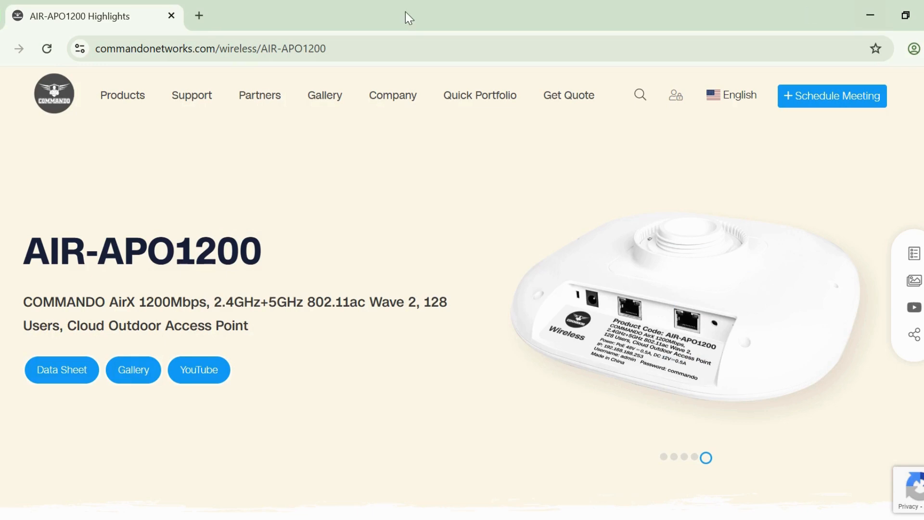
- Open the access point's login page at 192.168.188.251 in a new browser tab
left_click(199, 15)
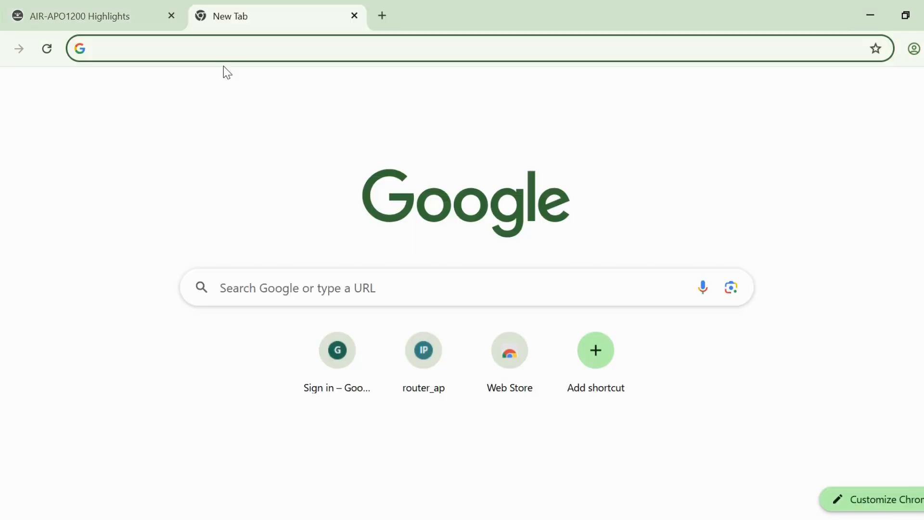
type("192")
key("Return")
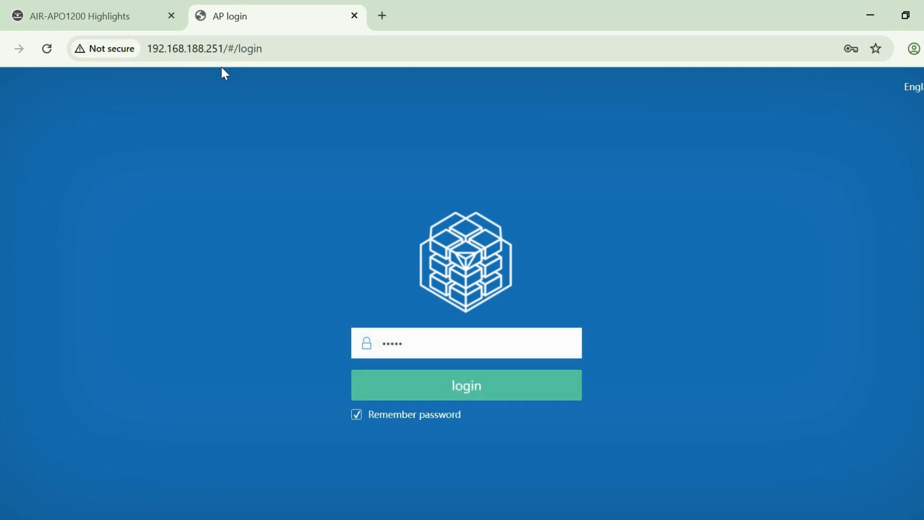
- Try Simplified Chinese as the login page language, and switch back to English
mouse_move(912, 87)
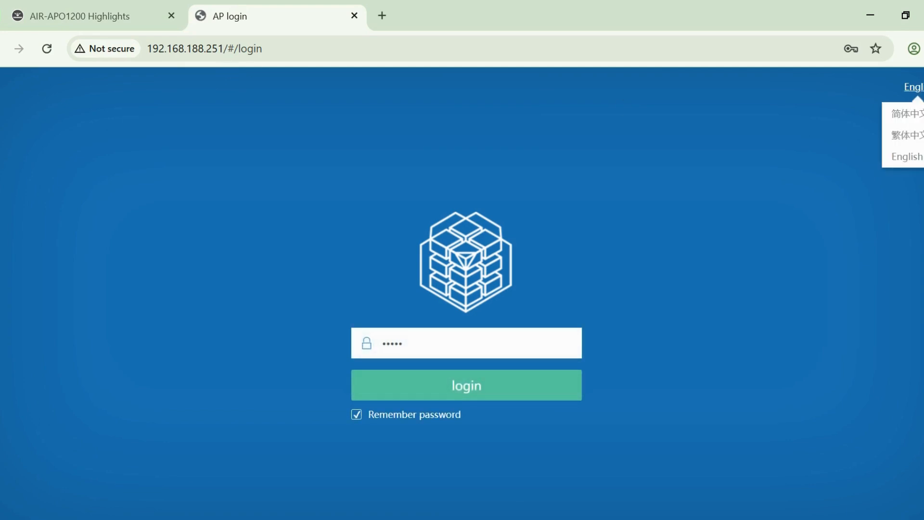
left_click(908, 124)
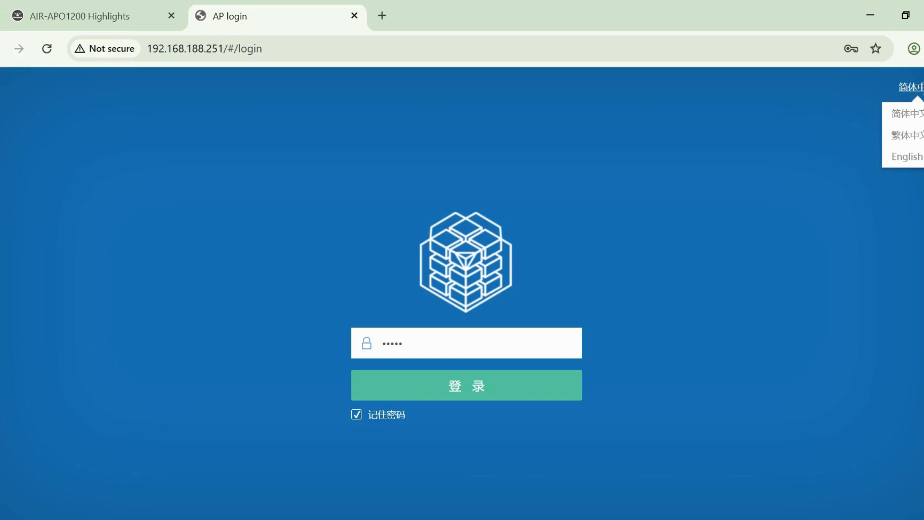
left_click(908, 156)
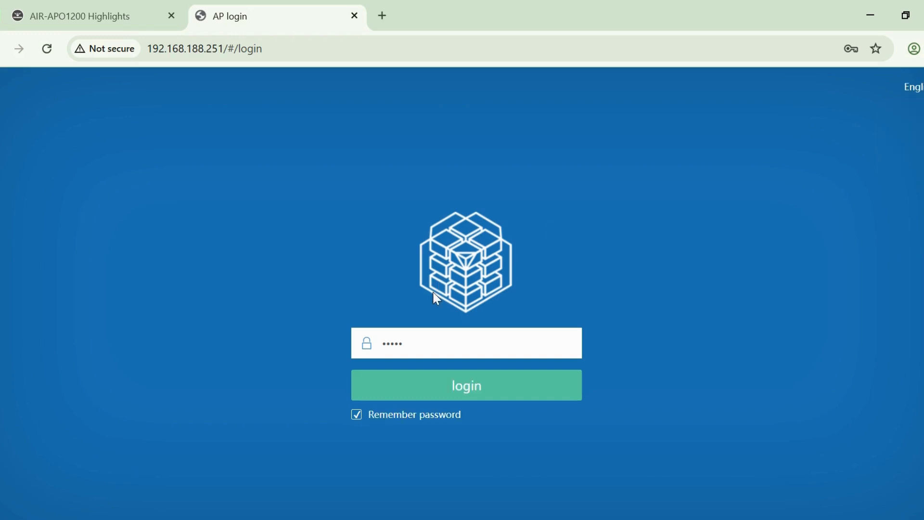
- Enter the access point's login password and log in
left_click_drag(402, 346, 380, 344)
left_click(425, 399)
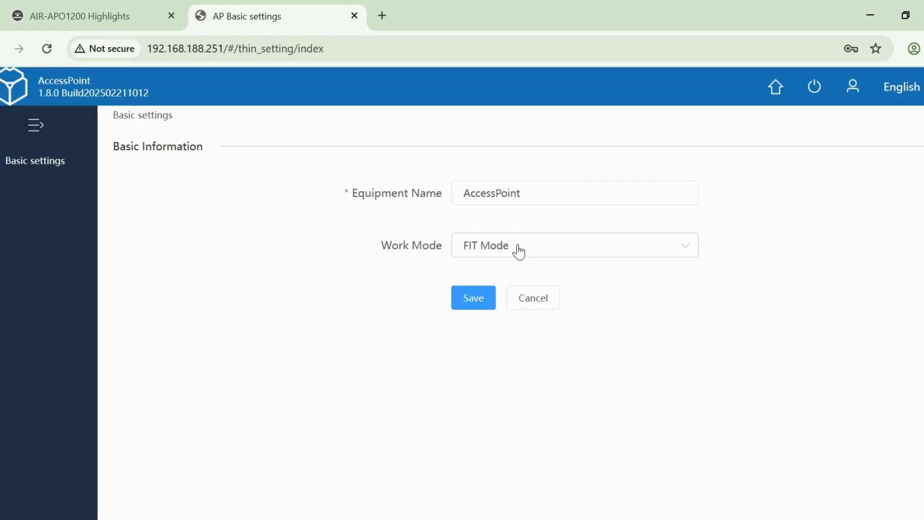
- Change the access point's work mode to FAT-AP Mode, save it and confirm the change
left_click(519, 251)
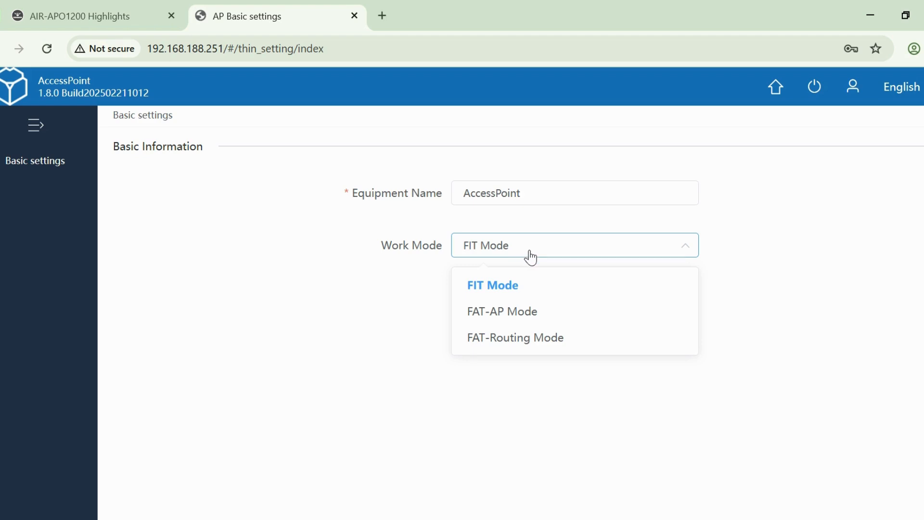
left_click(531, 257)
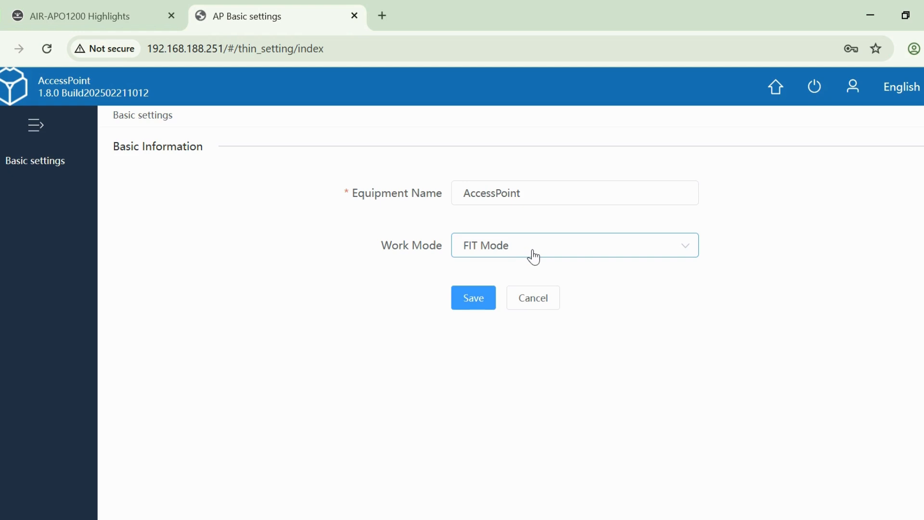
left_click(531, 257)
left_click(504, 317)
left_click(473, 297)
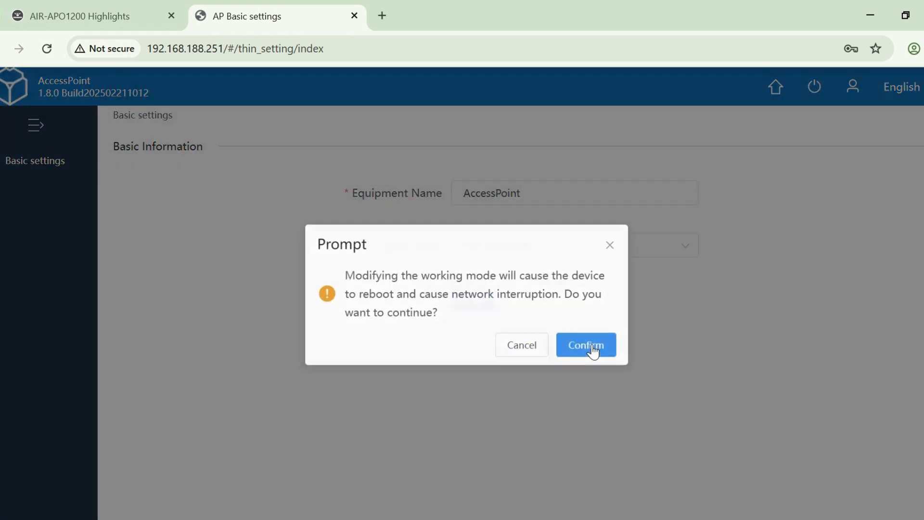
left_click(591, 345)
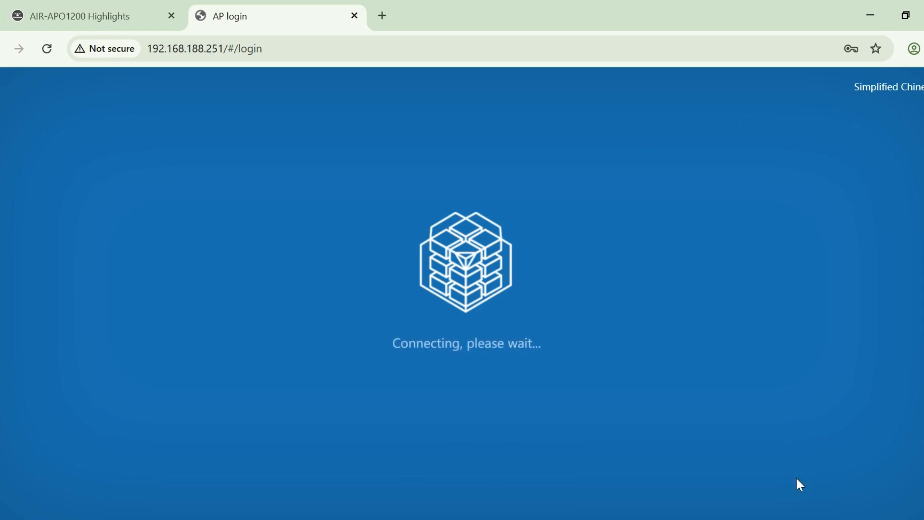
- Check the computer's network connections and try to reopen the access point page at 192.168.188.251
left_click(837, 519)
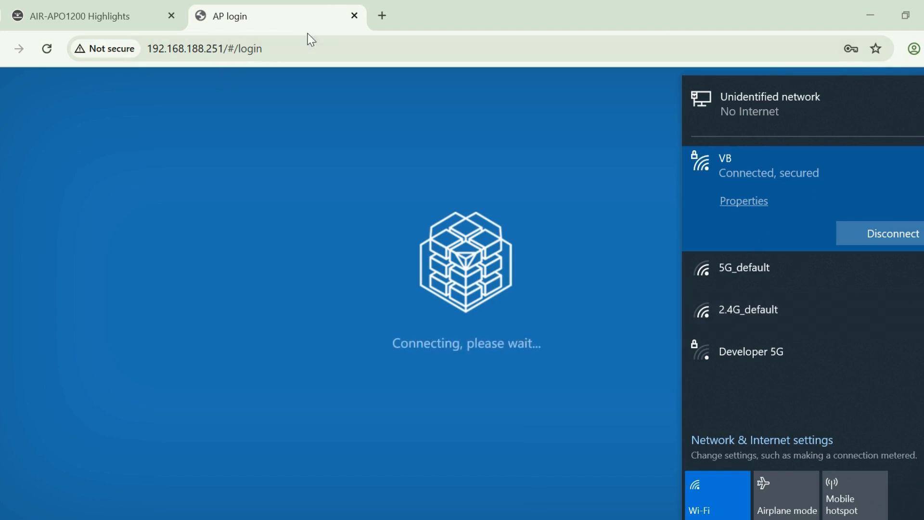
left_click(302, 53)
key("Return")
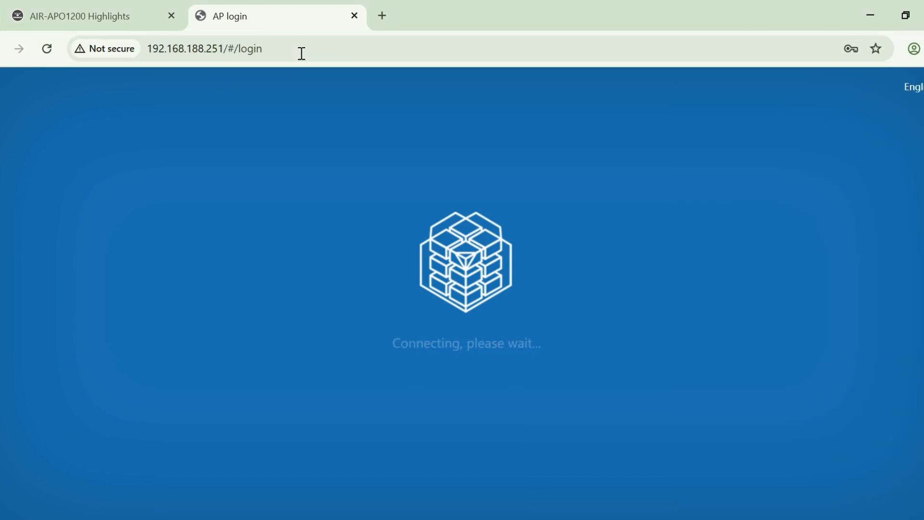
left_click_drag(221, 46, 321, 51)
key("BackSpace")
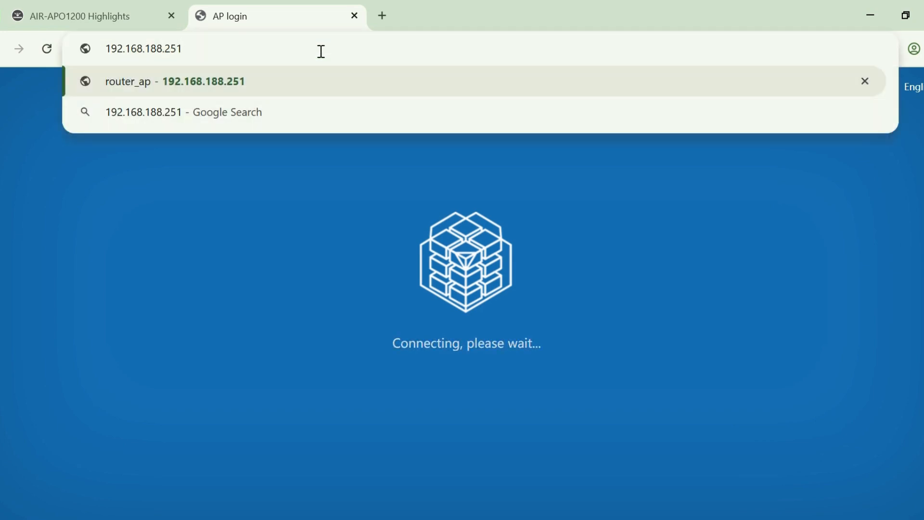
key("Return")
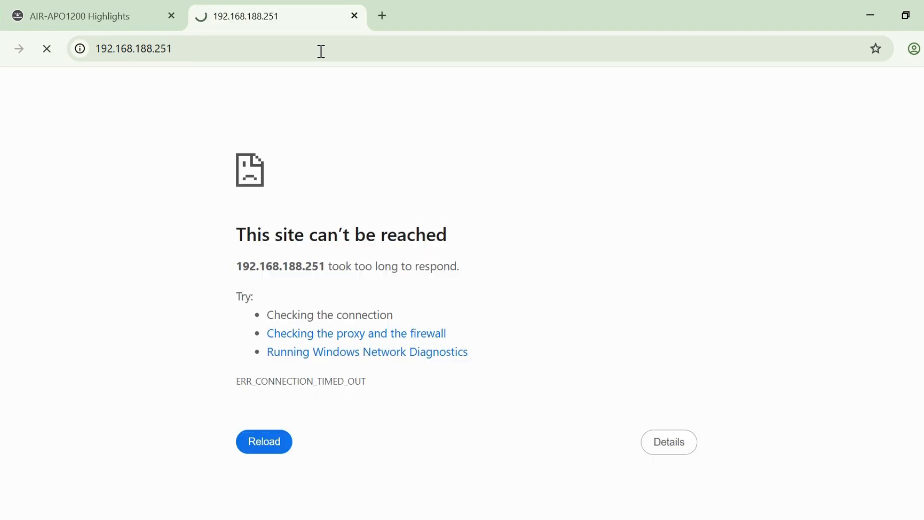
- Reload the access point page at 192.168.188.251 and open its Basic settings
left_click(321, 51)
left_click(281, 56)
left_click(281, 56)
key("Return")
left_click(282, 55)
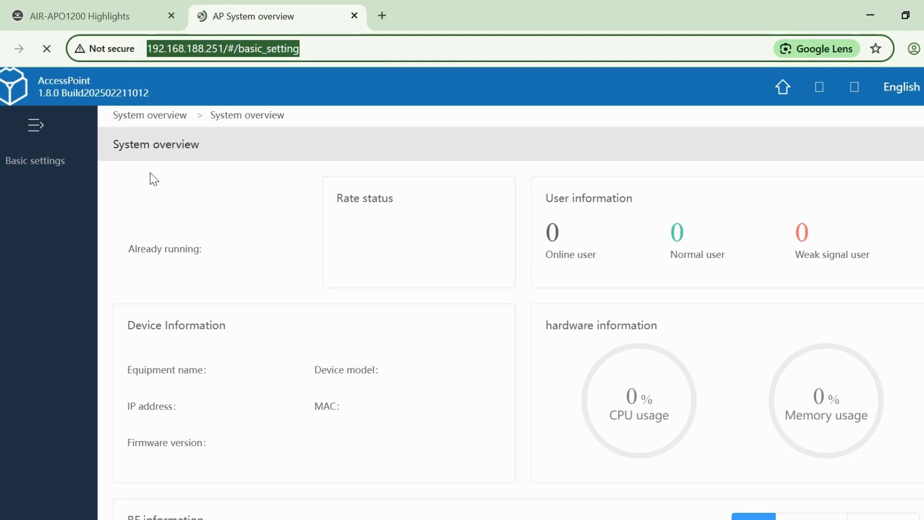
left_click(63, 163)
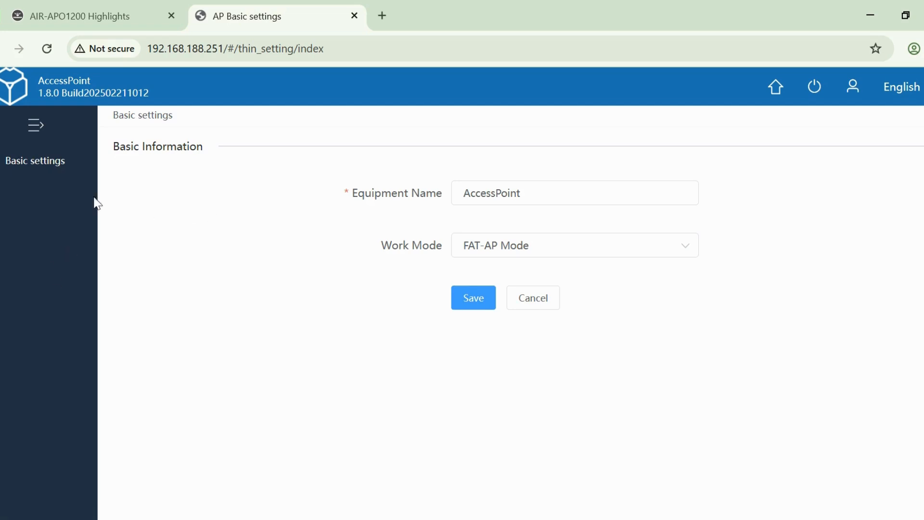
- Delete the last hour of browsing history, cookies and other site data, and cached images and files from the browser
left_click(923, 48)
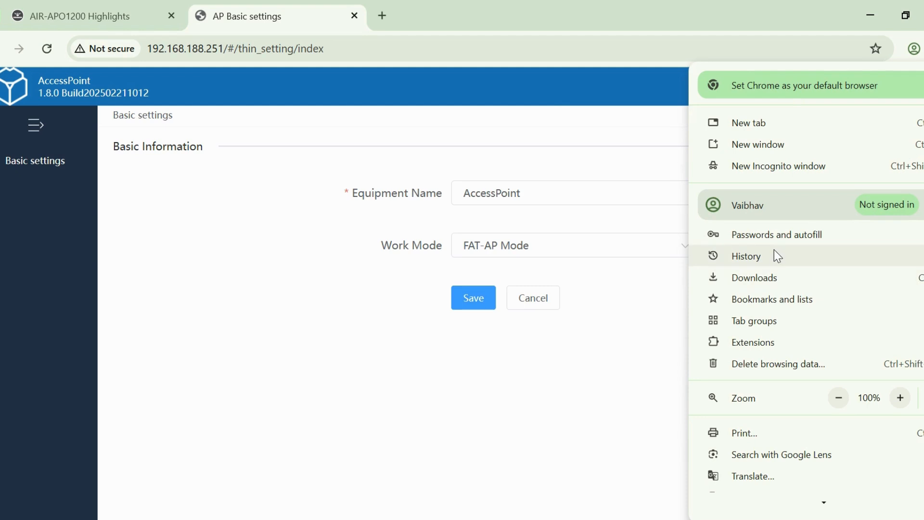
mouse_move(777, 260)
left_click(513, 262)
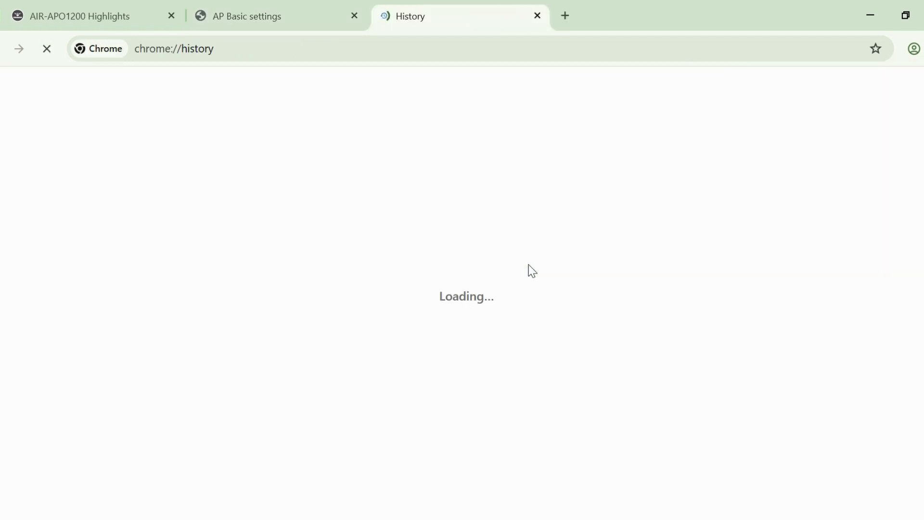
left_click(66, 197)
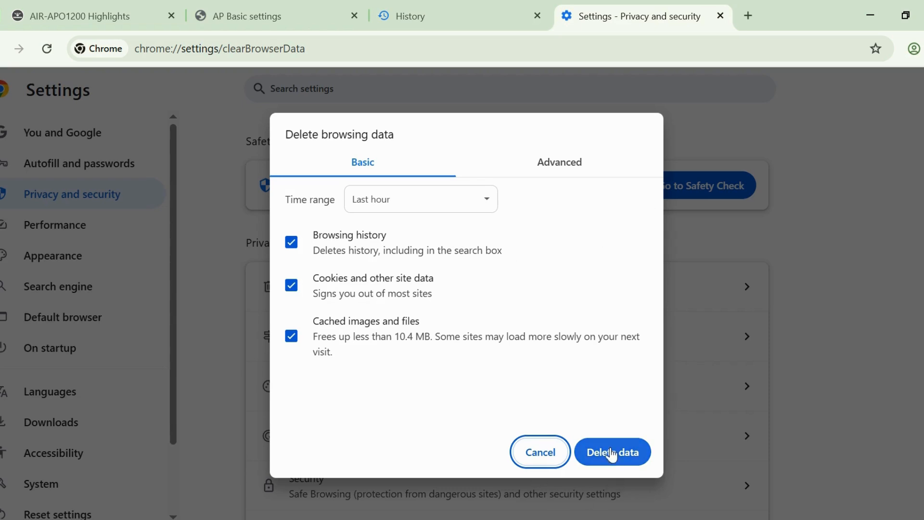
left_click(612, 452)
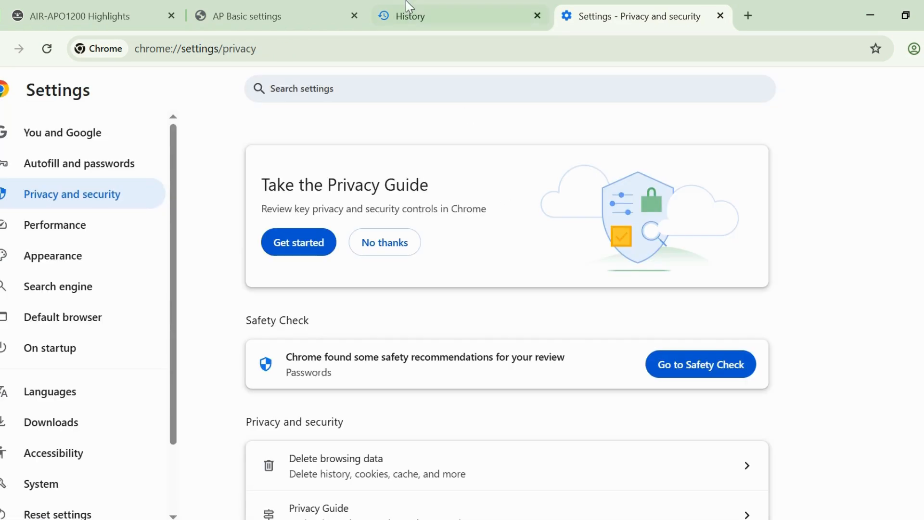
- Return to the access point's tab and reopen its root address 192.168.188.251 without the page path
left_click(305, 18)
left_click(333, 53)
key("Return")
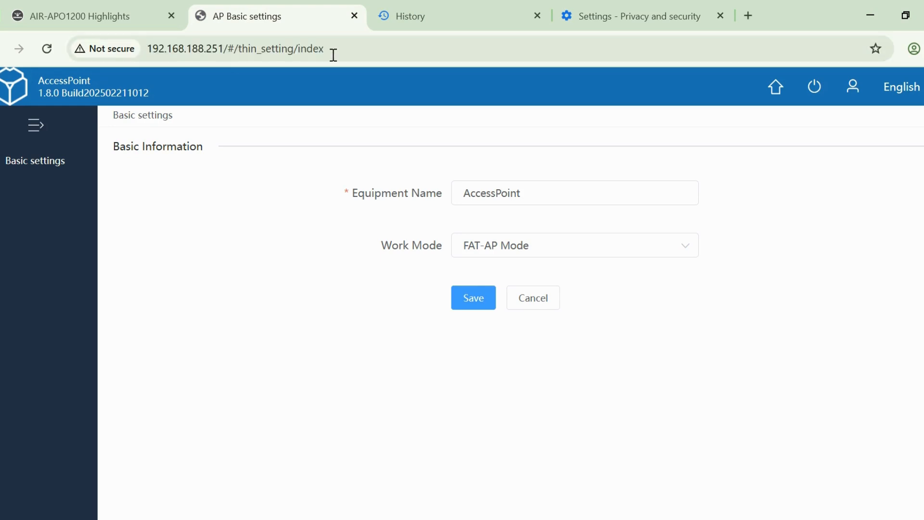
left_click_drag(224, 48, 423, 68)
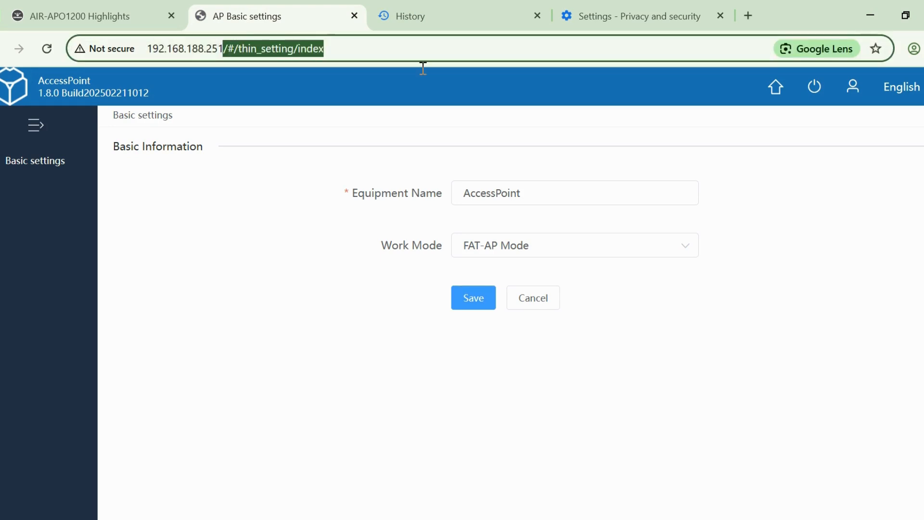
key("BackSpace")
key("Return")
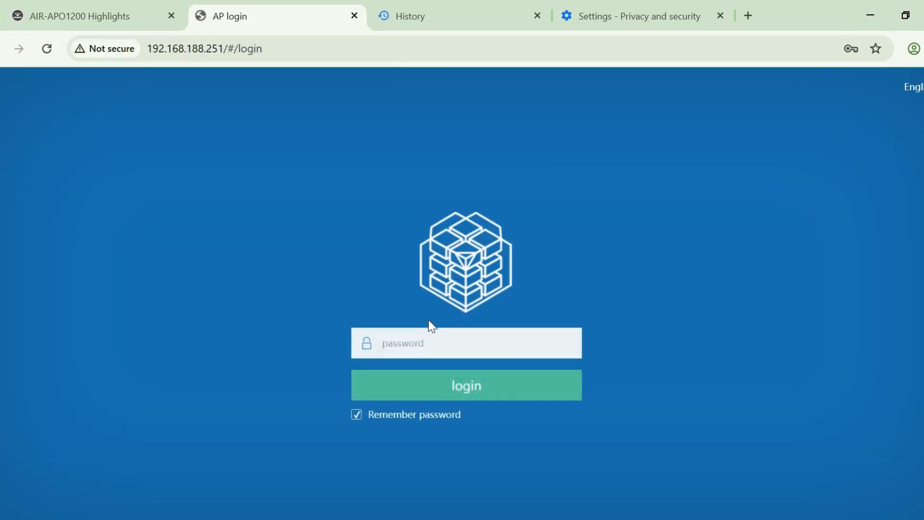
- Fill in the saved login password and log in to the access point
left_click(423, 336)
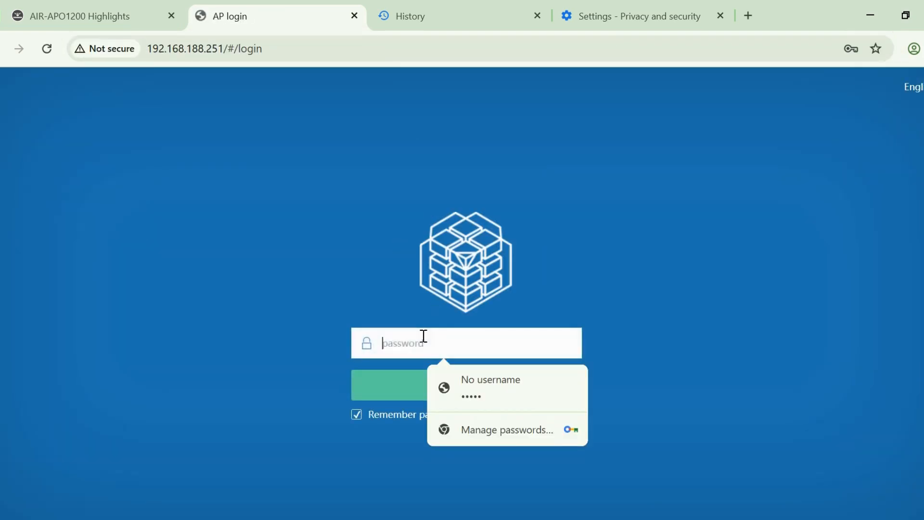
left_click(483, 385)
left_click(491, 392)
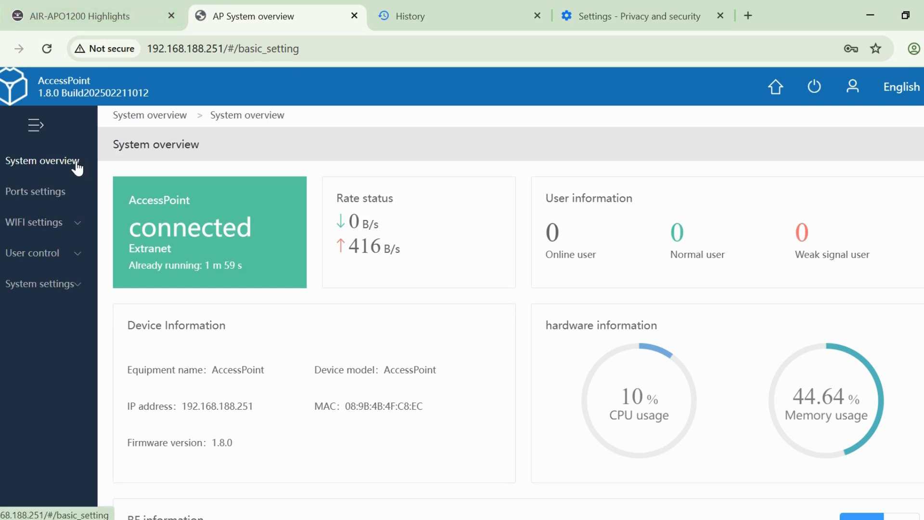
- Check the work mode in Basic settings, and review the device IP address and the 5G RF information in the System overview
left_click(43, 284)
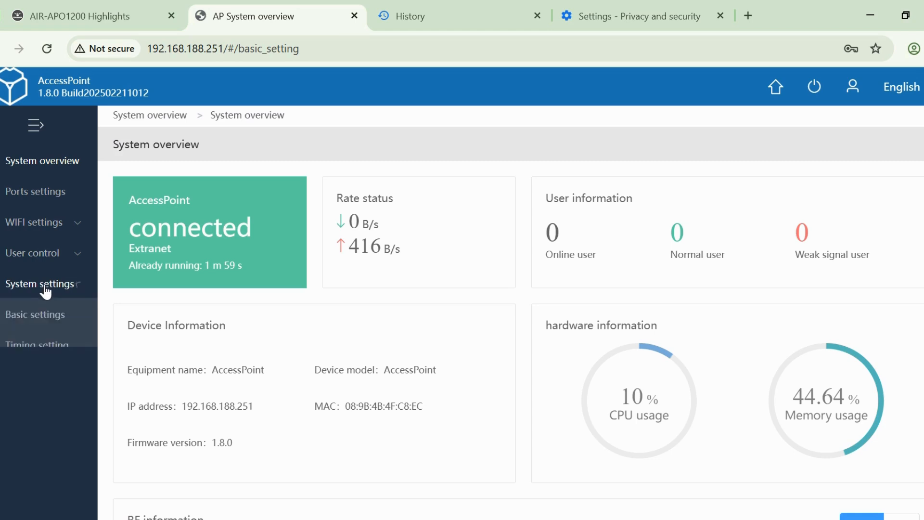
left_click(45, 320)
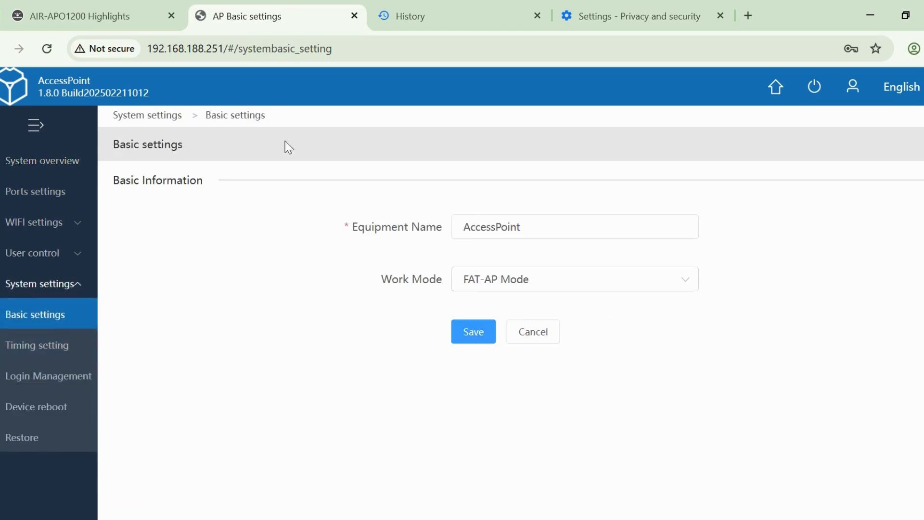
left_click(72, 160)
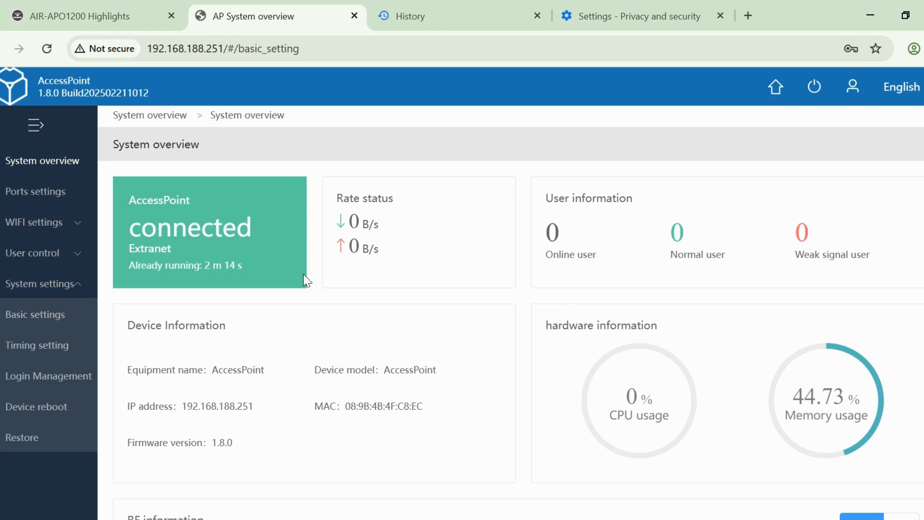
left_click_drag(255, 407, 181, 411)
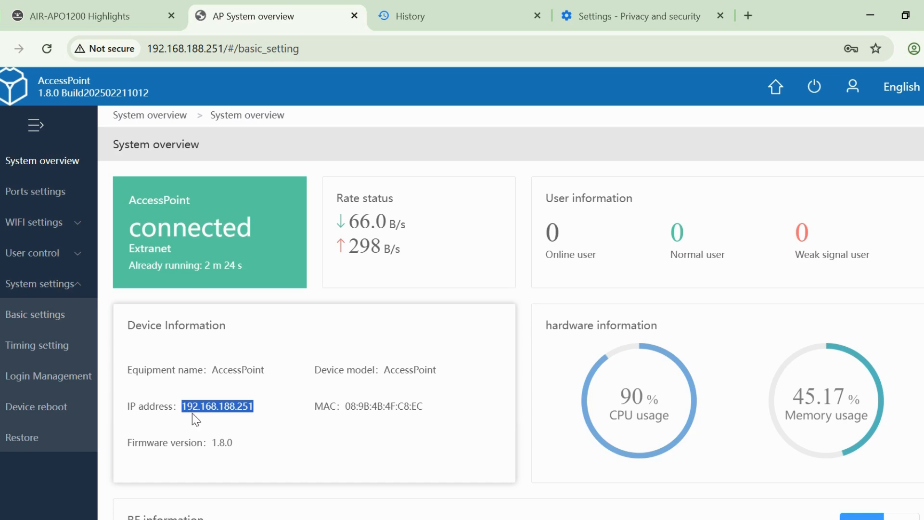
scroll(347, 412, "down", 3)
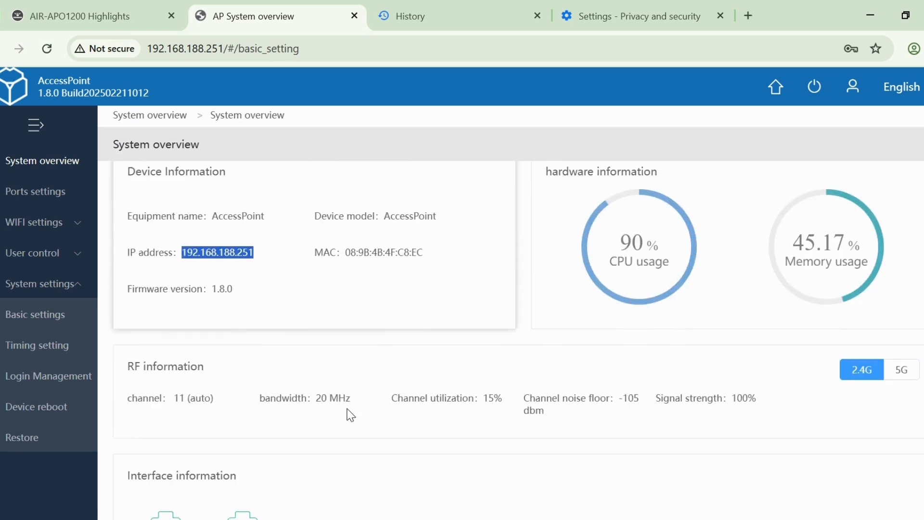
left_click(912, 378)
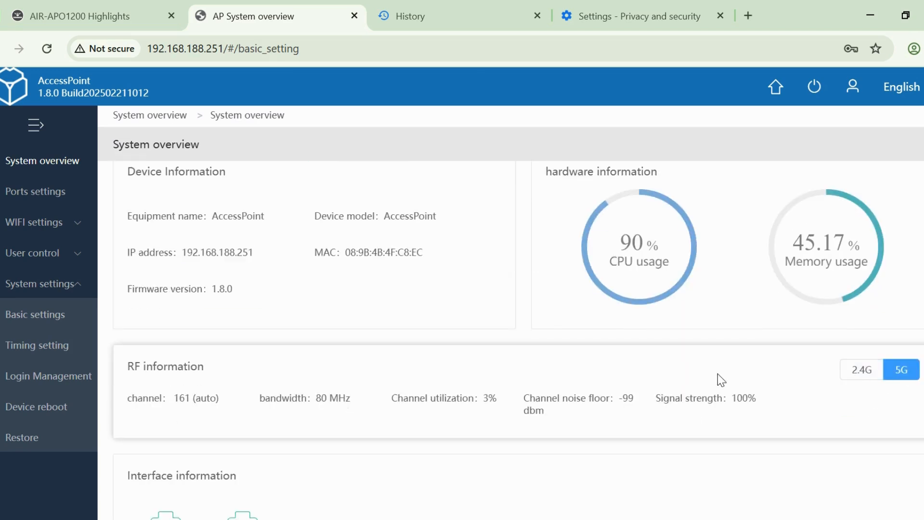
left_click(828, 519)
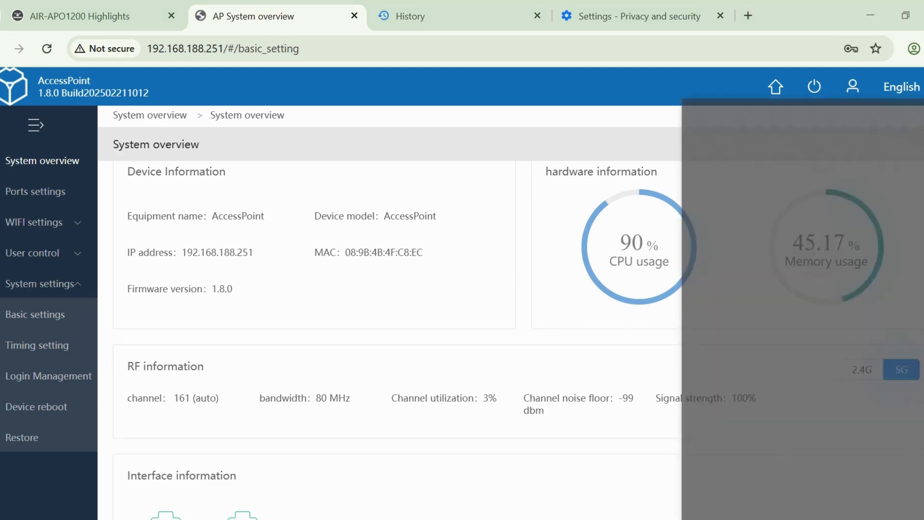
left_click(458, 303)
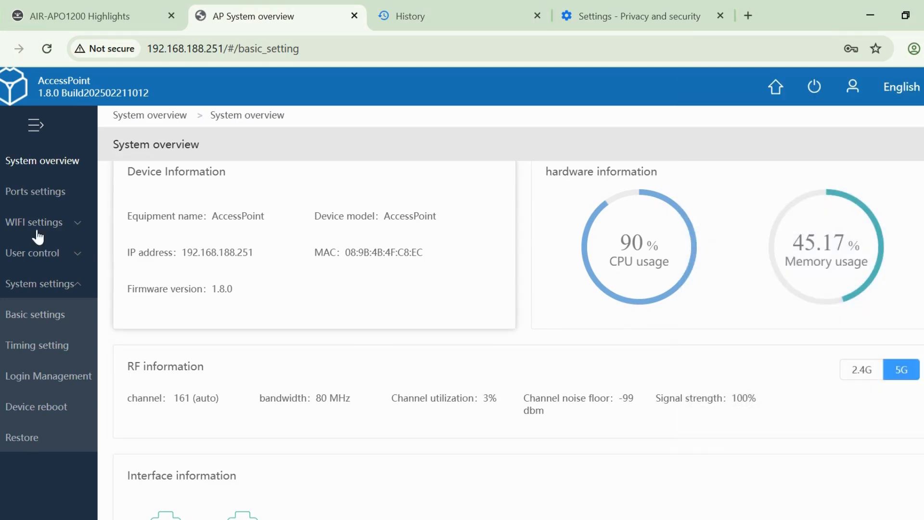
- Open the Ports settings, select Static IP as the access method and examine its address, gateway and DNS fields without saving
left_click(61, 201)
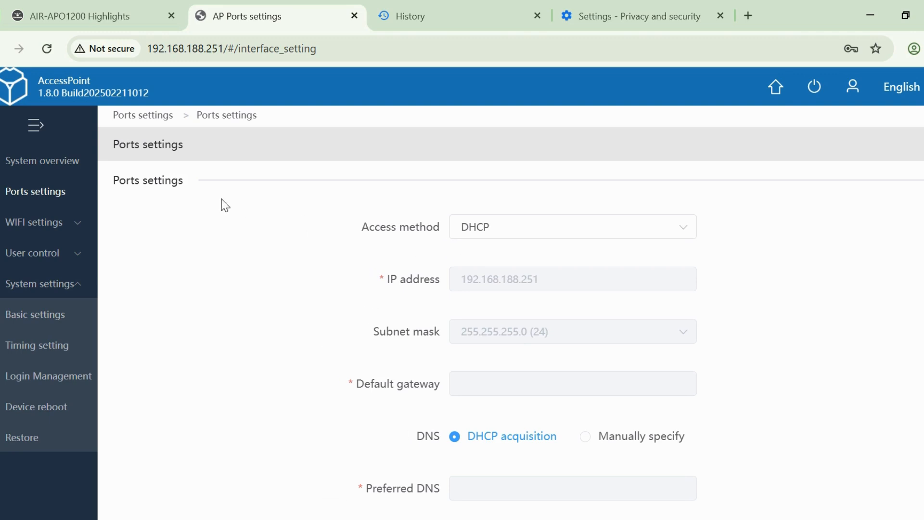
left_click(517, 233)
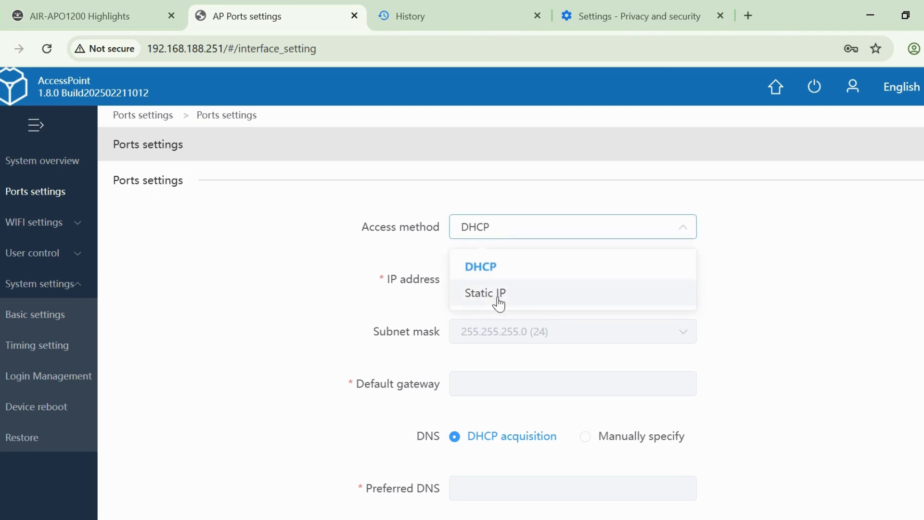
left_click(489, 270)
left_click(514, 233)
left_click(491, 269)
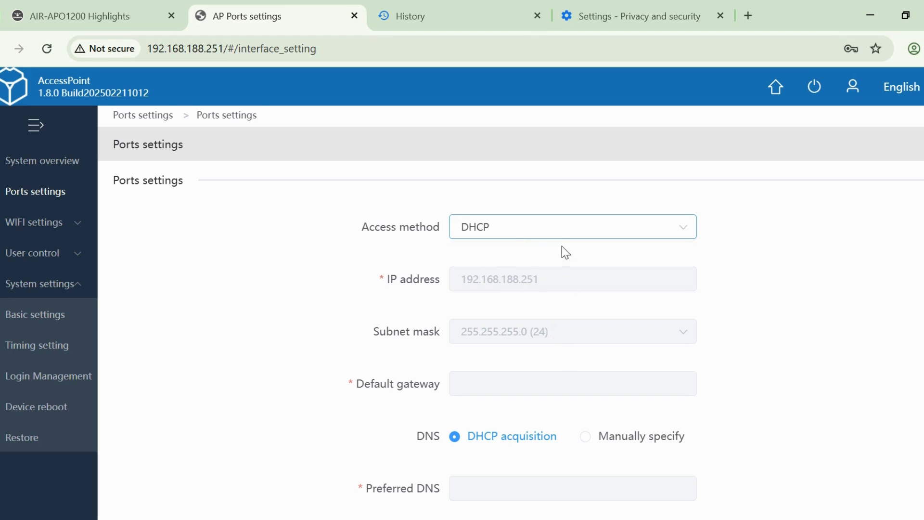
left_click(553, 231)
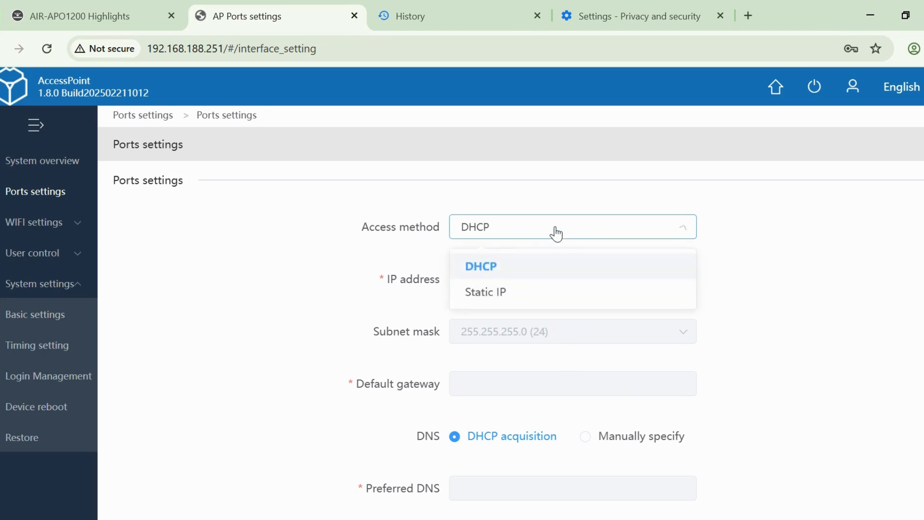
left_click(505, 294)
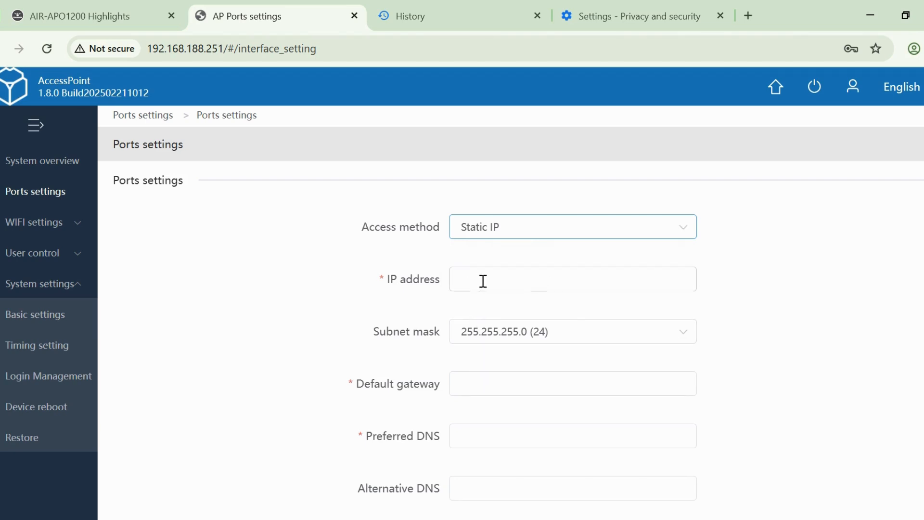
left_click_drag(225, 48, 146, 49)
left_click(283, 303)
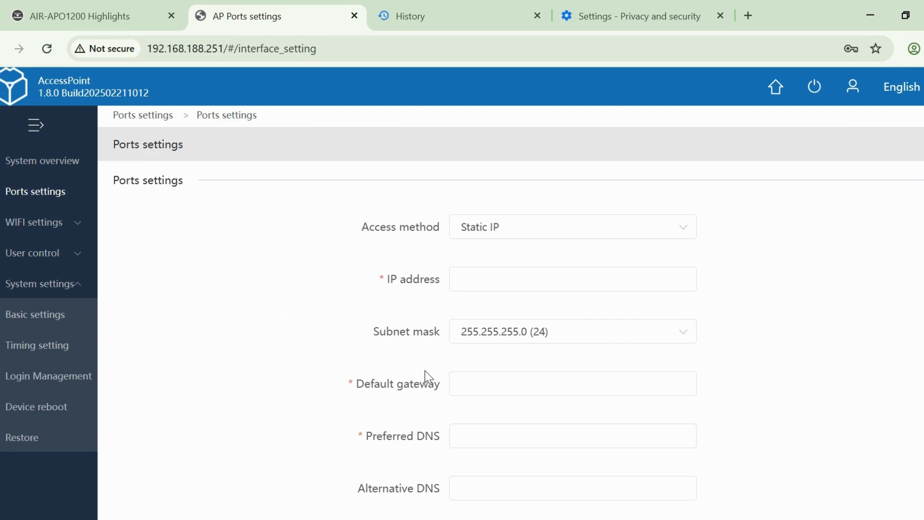
scroll(428, 377, "down", 2)
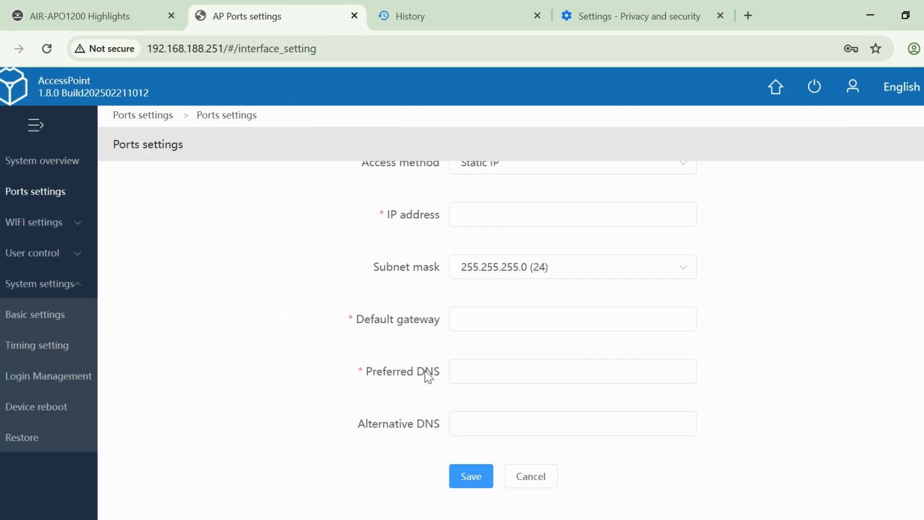
- Open the SSID settings under WIFI settings and review the 2.4G and 5G SSID tables
left_click(66, 230)
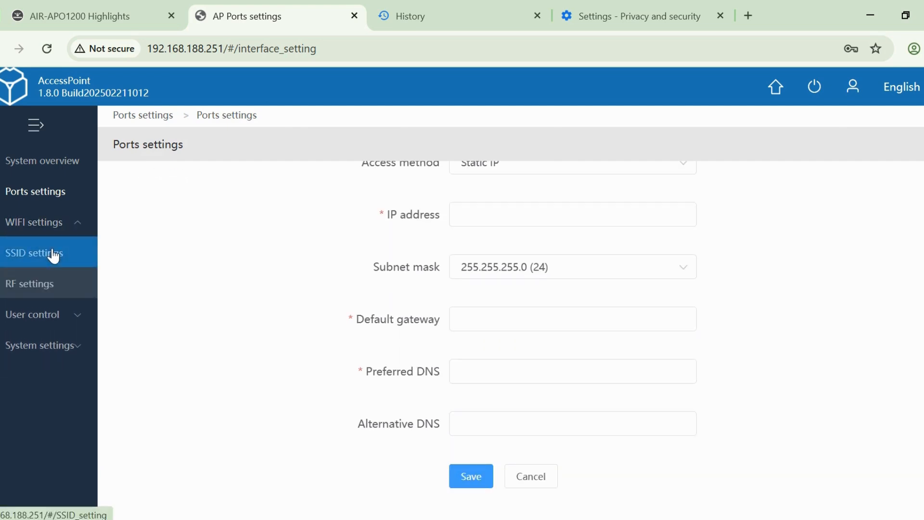
left_click(54, 256)
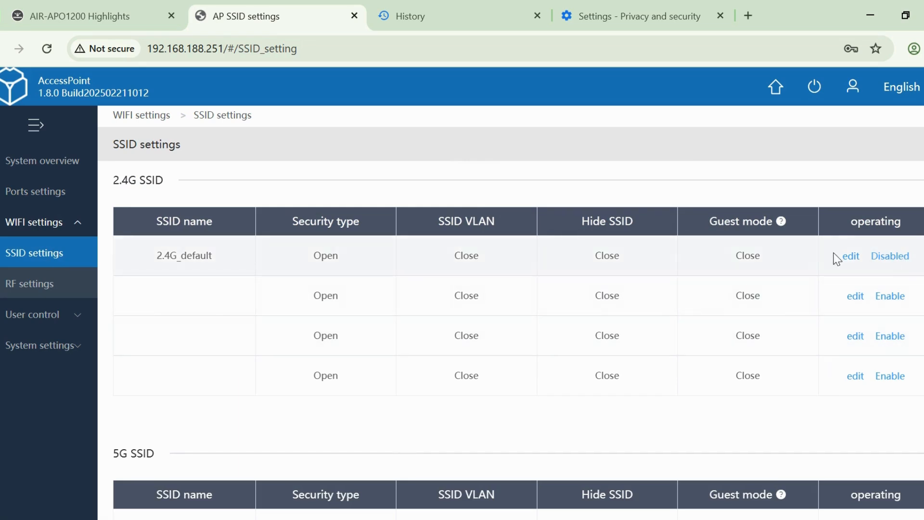
left_click_drag(155, 255, 216, 269)
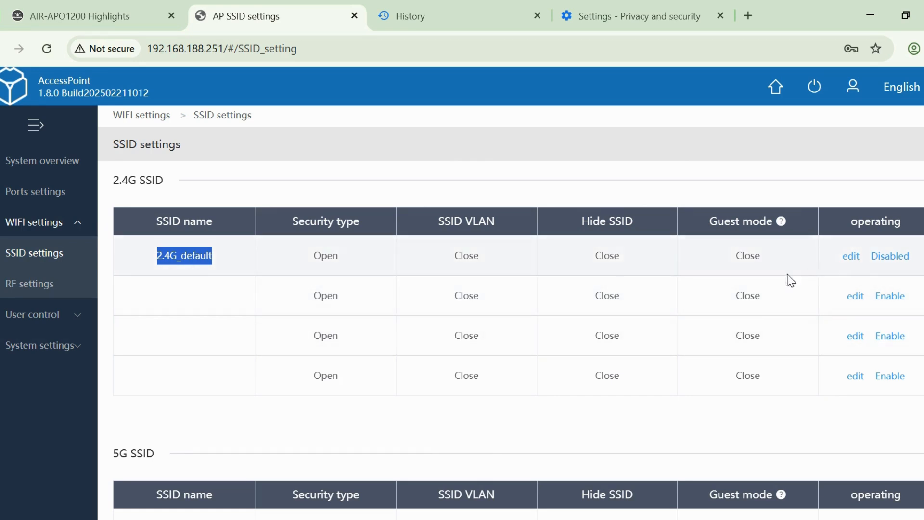
scroll(695, 373, "down", 3)
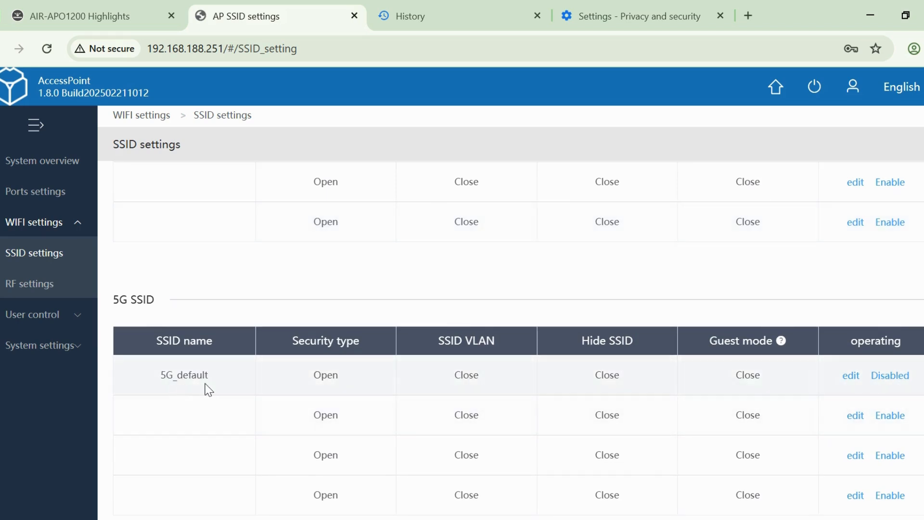
scroll(226, 378, "up", 3)
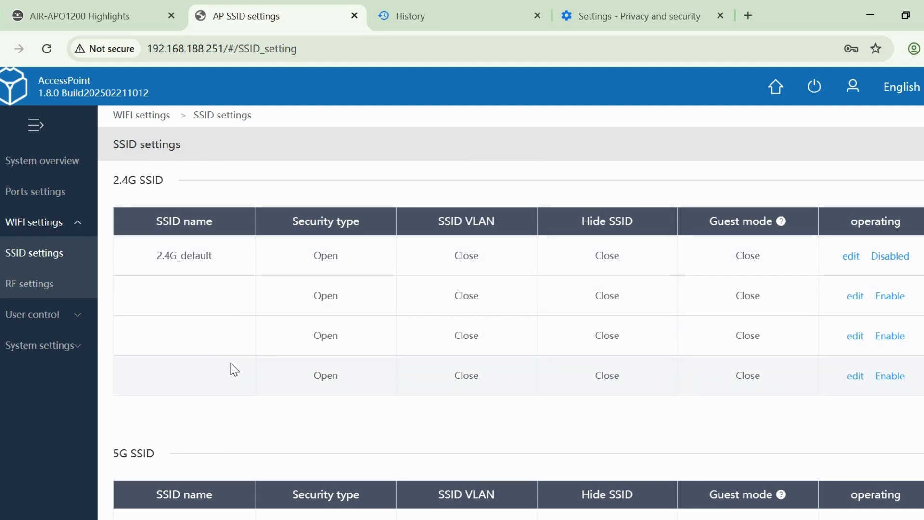
scroll(226, 366, "down", 3)
scroll(799, 419, "up", 3)
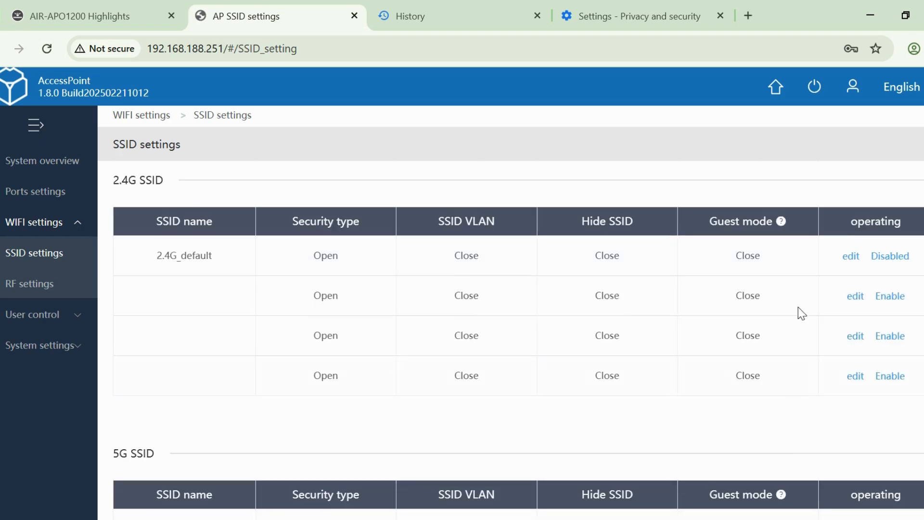
- Edit the 2.4G_default SSID and set its name to COMMANDO2G
left_click(851, 258)
left_click(422, 210)
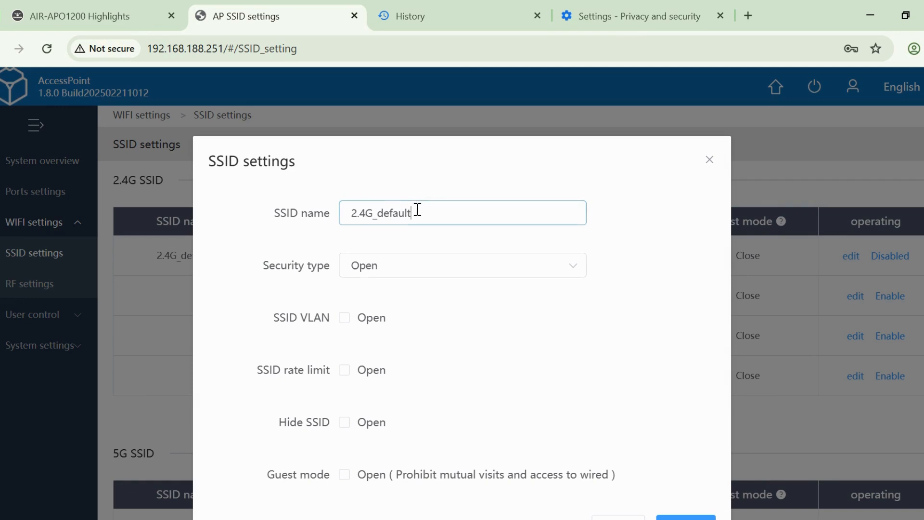
left_click_drag(422, 209, 312, 208)
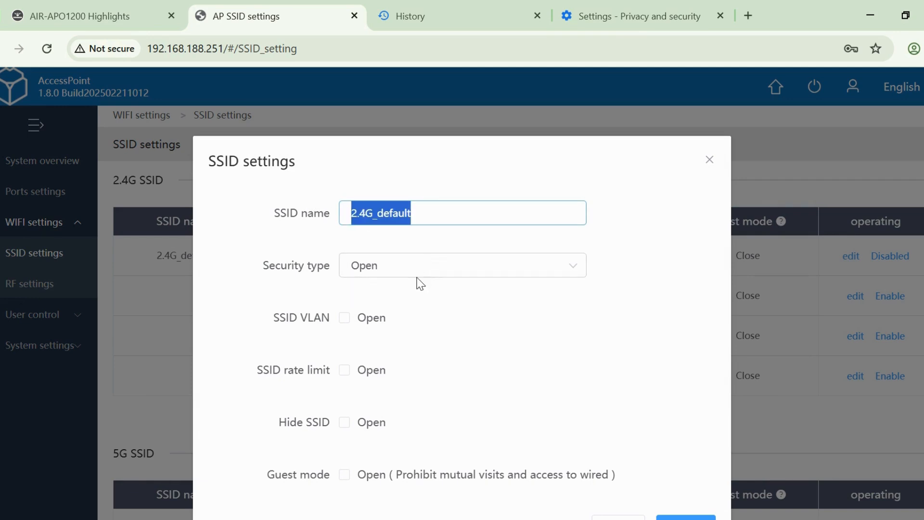
type("C")
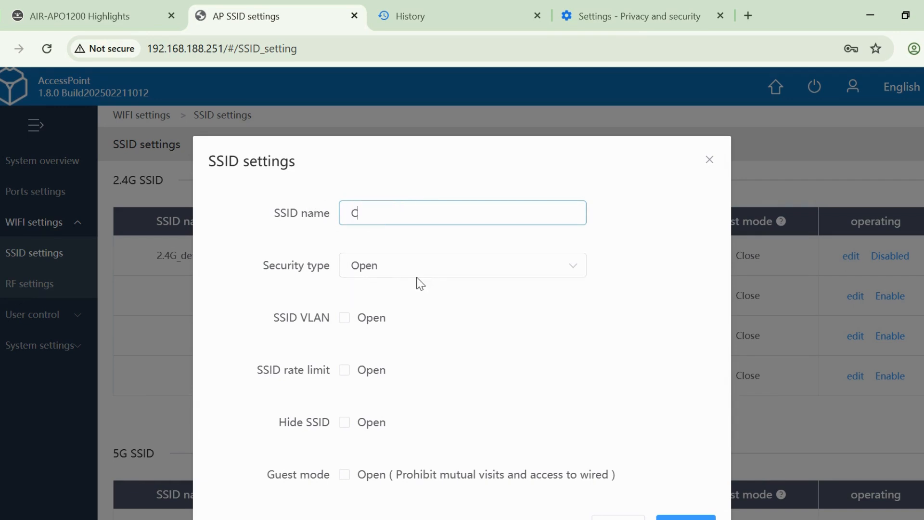
type("OMMANDO2G")
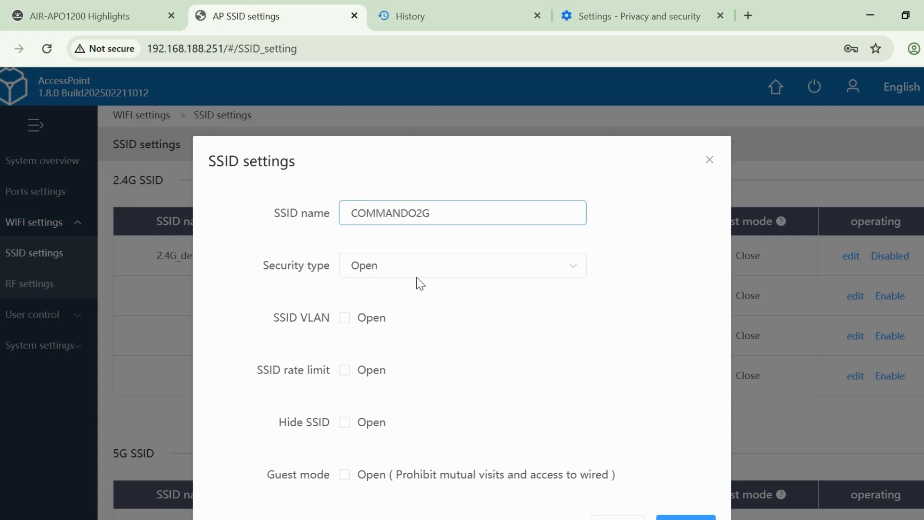
- Set the SSID's security type to WPA-PSK+WPA2-PSK, enter the SSID password, confirm the settings and dismiss the browser's offer to save the password
left_click(426, 278)
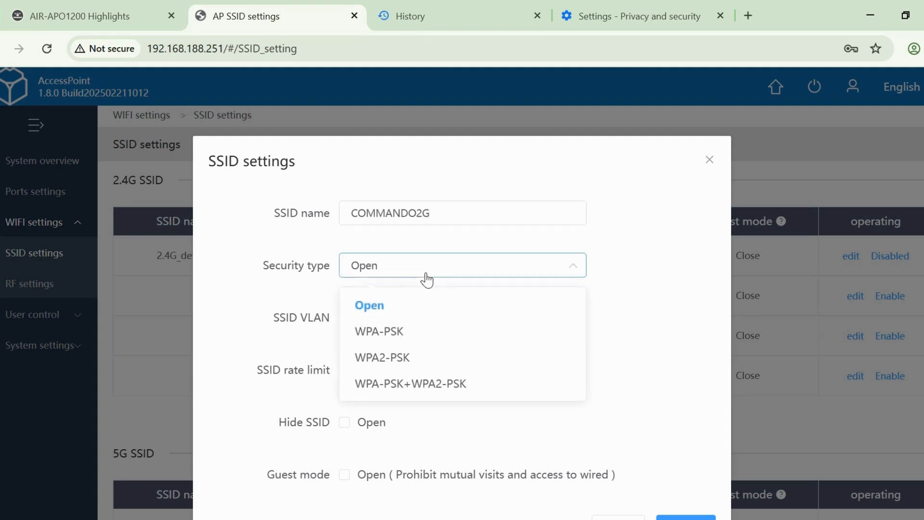
left_click(442, 384)
left_click(426, 318)
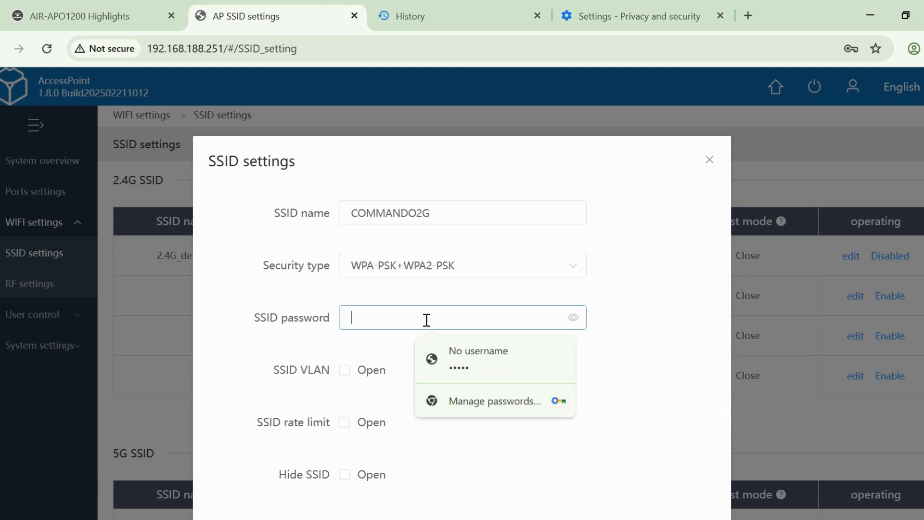
type("••••••")
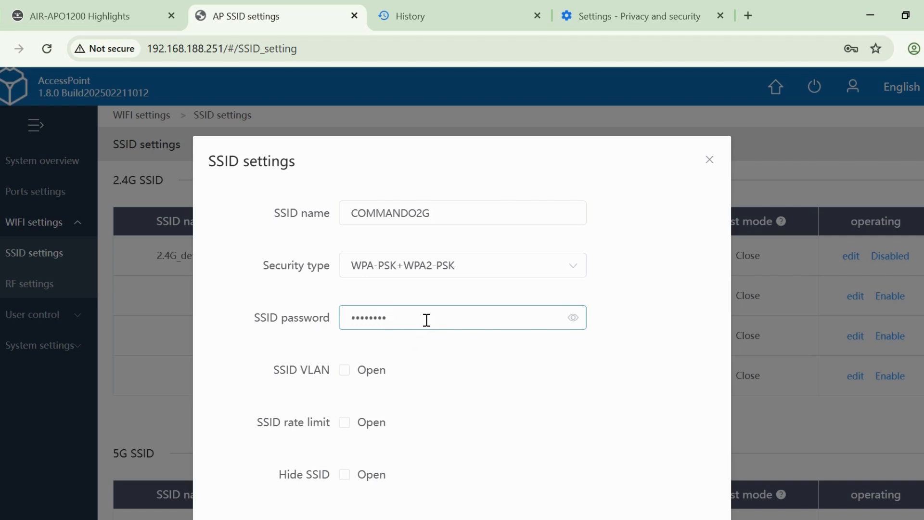
scroll(426, 320, "down", 3)
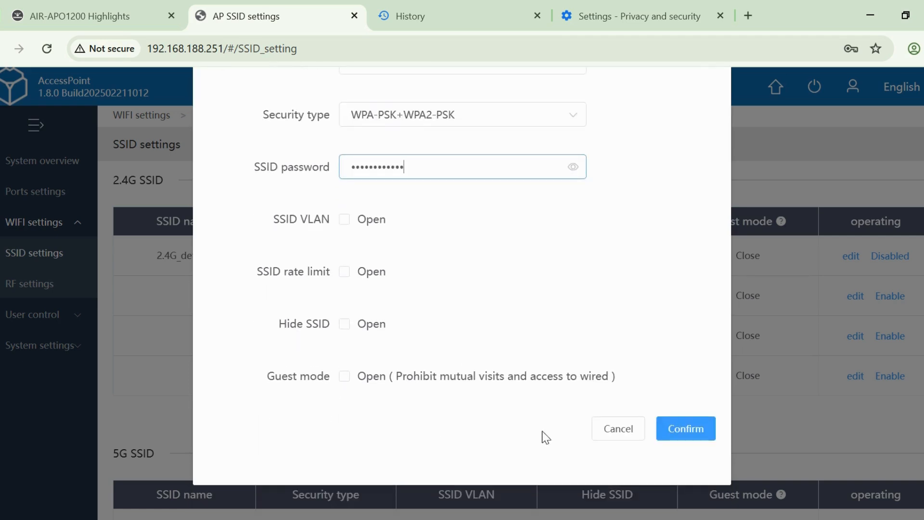
left_click(670, 426)
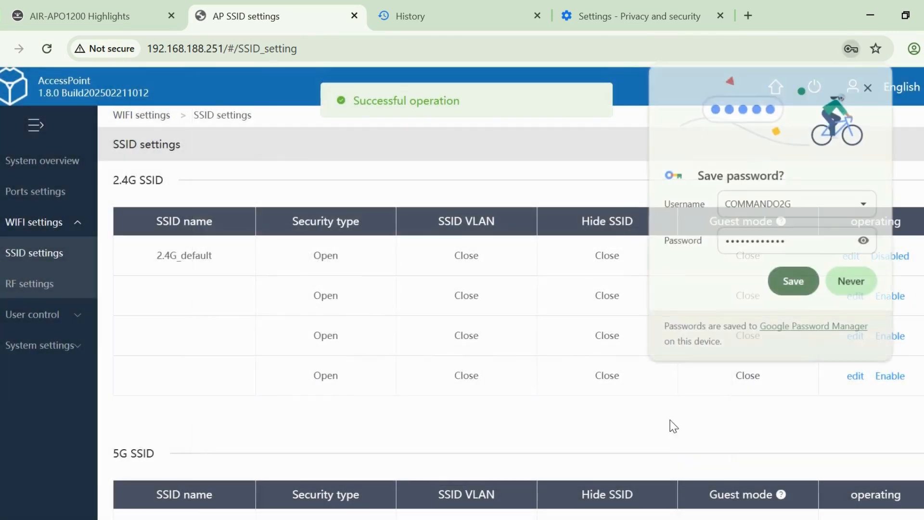
left_click(867, 90)
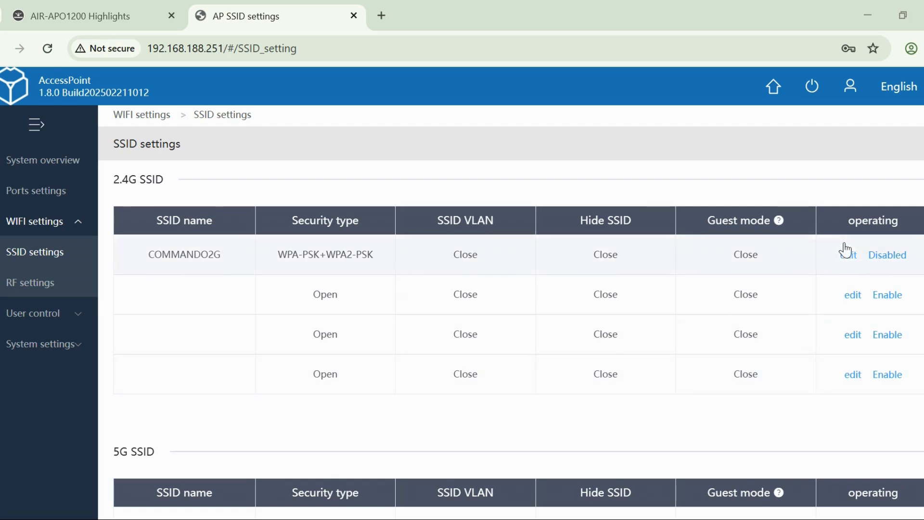
- Edit the unused second entry in the 2.4G SSID table and name it COMMANDO2G-1
left_click(853, 295)
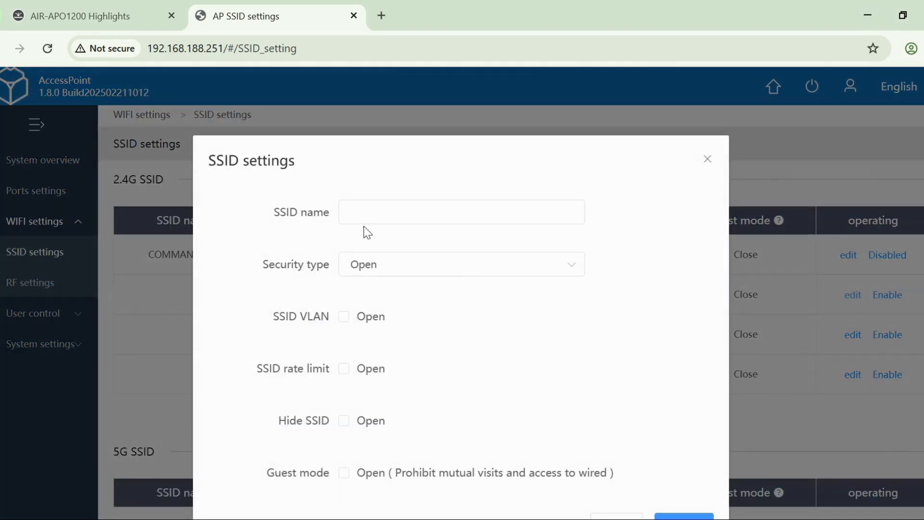
left_click(385, 219)
type("COMMANDO2G")
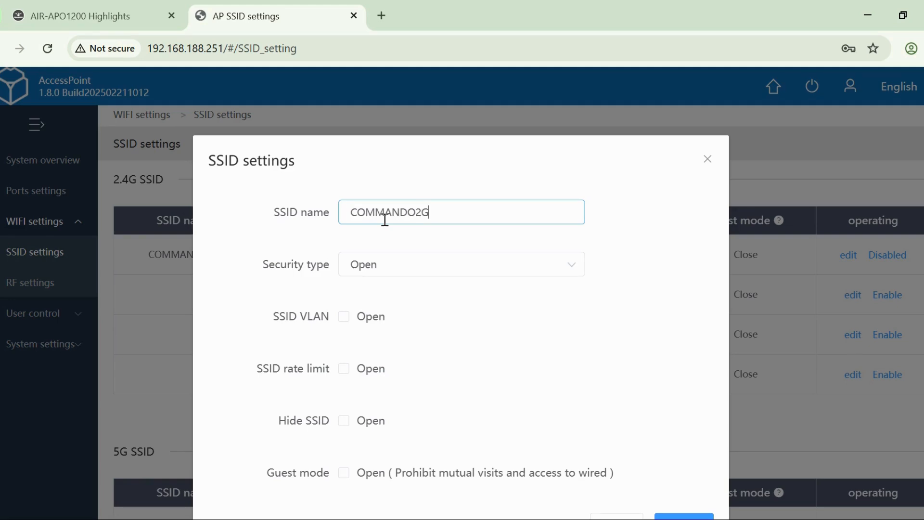
type("-1")
- Set the SSID's security type to WPA-PSK+WPA2-PSK, reveal the prefilled password, confirm the settings and enable COMMANDO2G-1
scroll(546, 292, "down", 2)
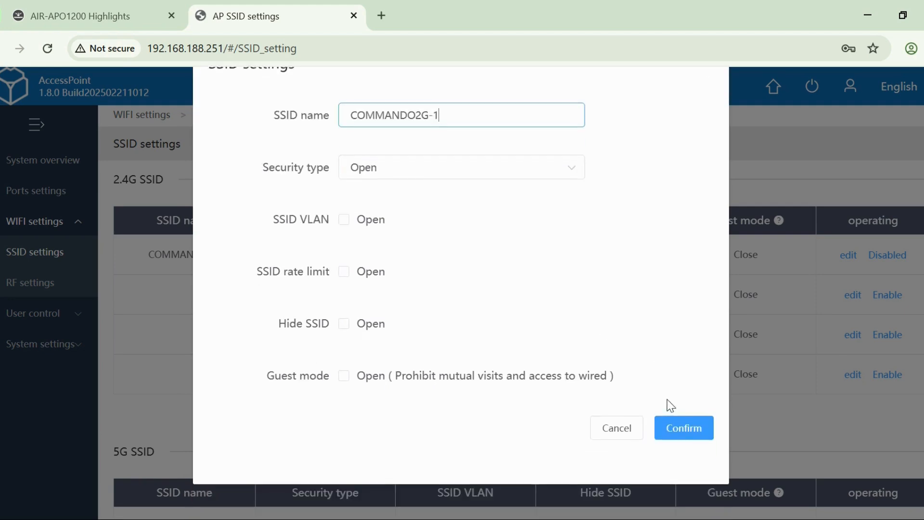
left_click(547, 173)
left_click(468, 281)
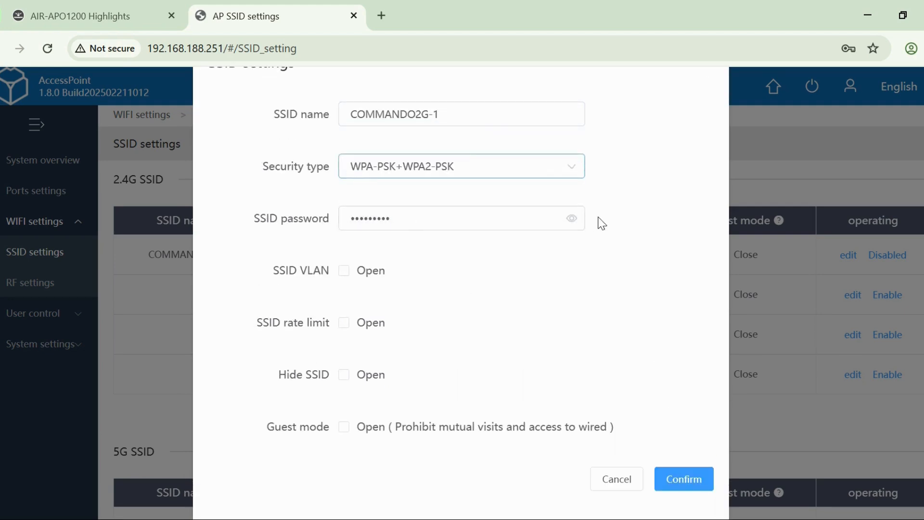
left_click(573, 224)
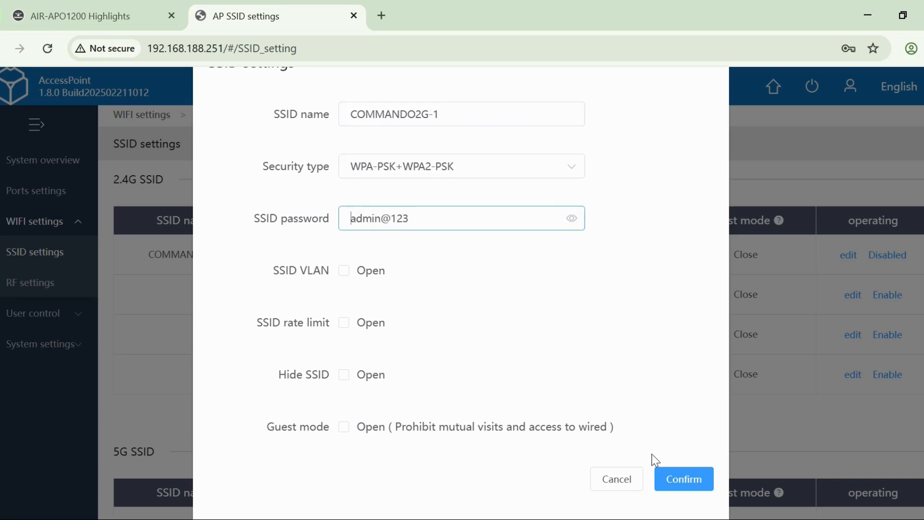
left_click(698, 480)
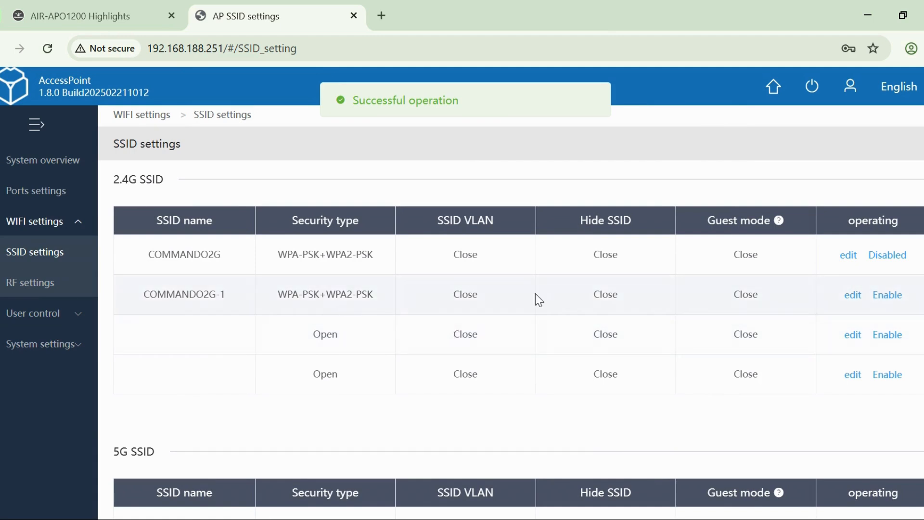
left_click(883, 295)
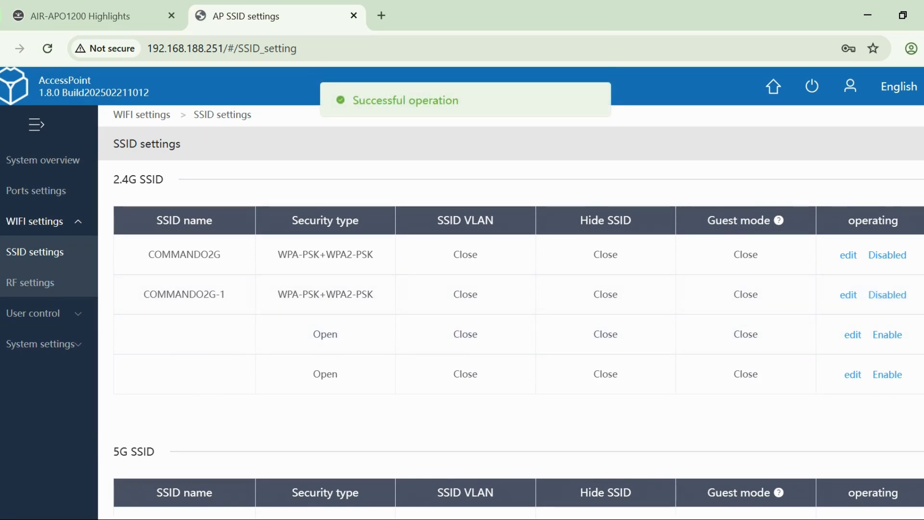
- Check the computer's list of available Wi-Fi networks for the access point's SSIDs and review the 5G SSID table
left_click(834, 519)
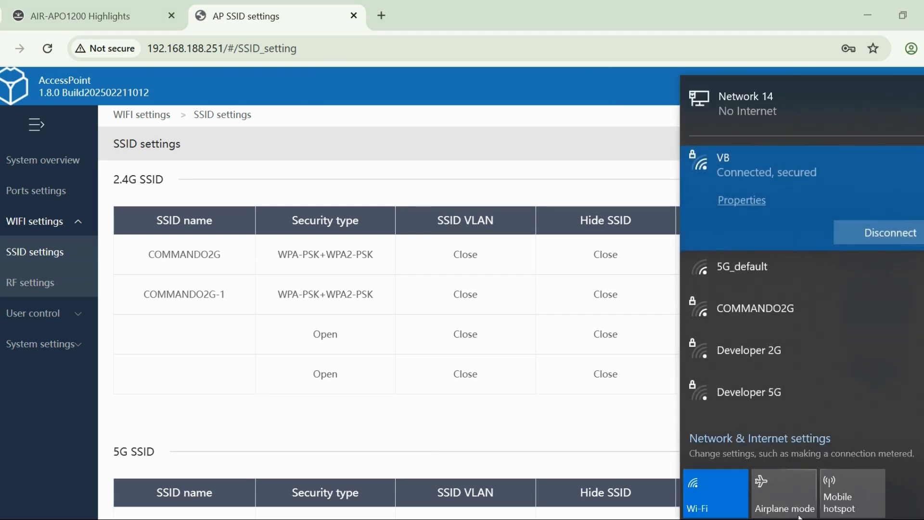
left_click(484, 423)
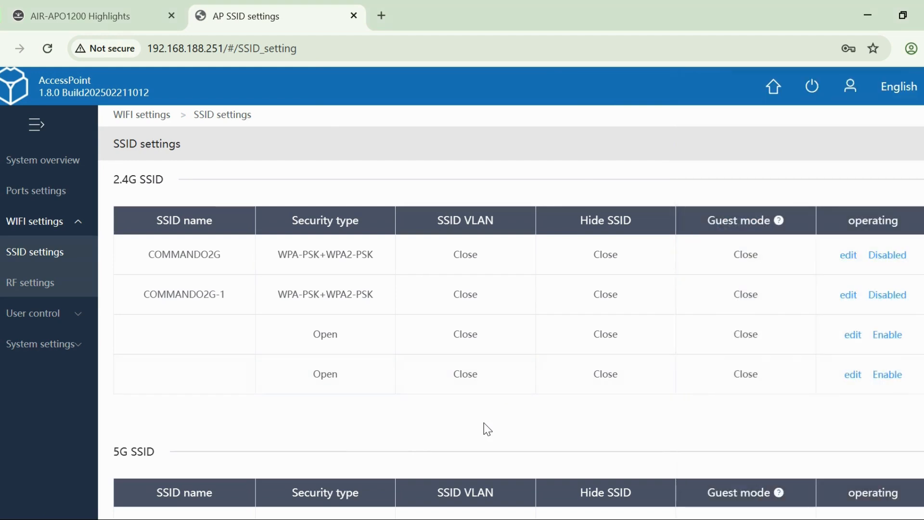
scroll(343, 425, "down", 3)
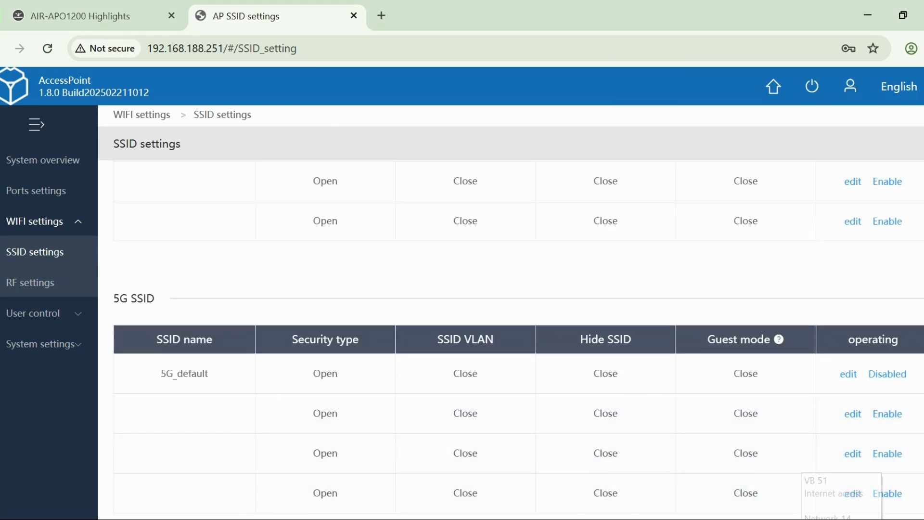
left_click(841, 519)
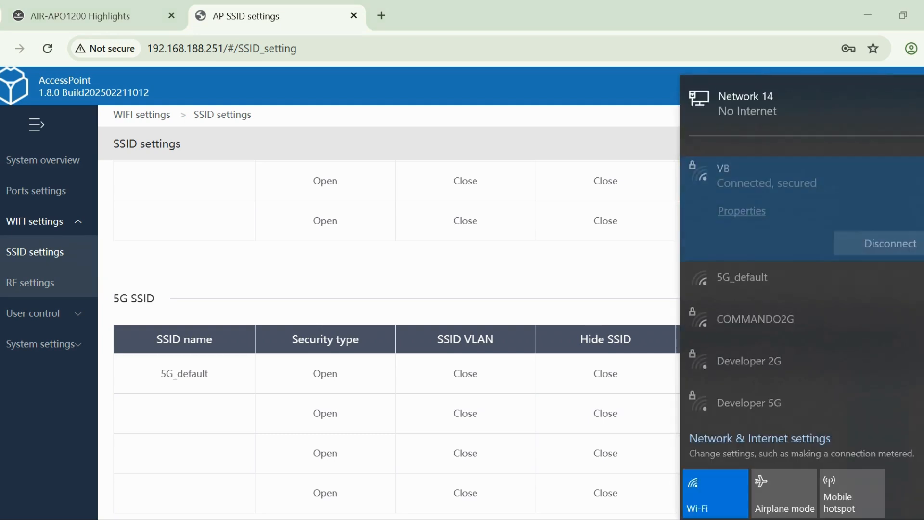
left_click(366, 277)
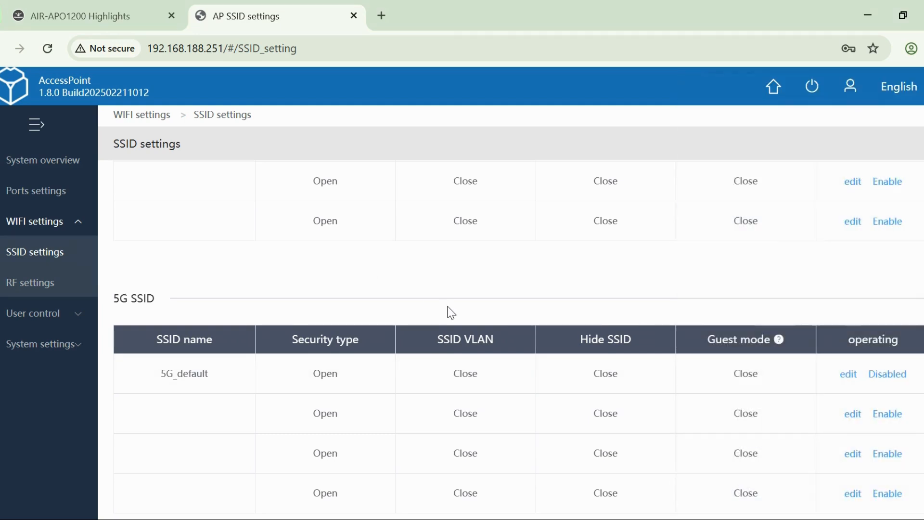
- Edit the 5G_default SSID and set its name to COMMANDO5G
left_click(842, 377)
left_click_drag(421, 113, 327, 114)
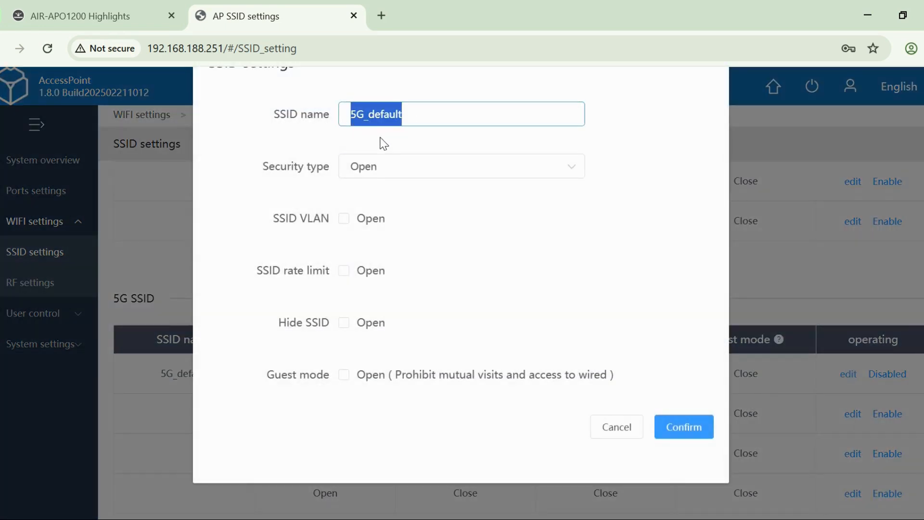
type("COMMANDO5G")
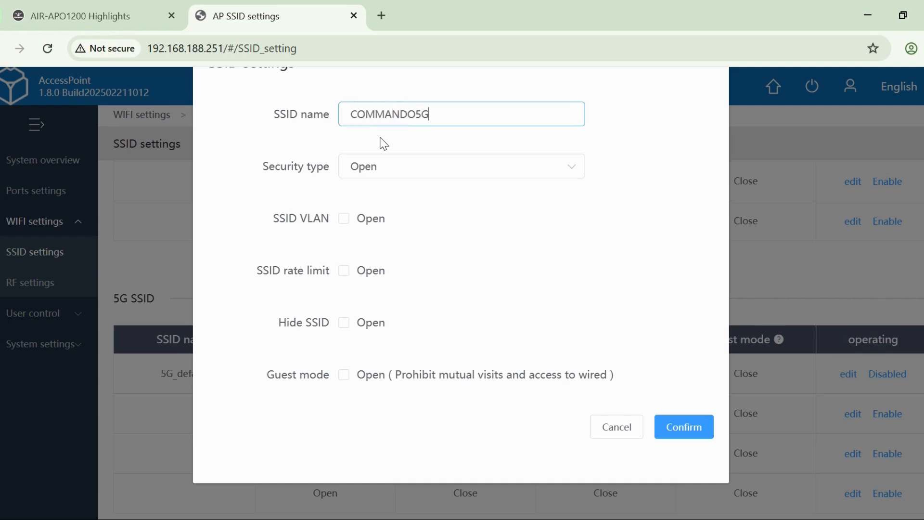
- Secure COMMANDO5G with WPA-PSK+WPA2-PSK, enter its SSID password and confirm the settings
left_click(398, 171)
left_click(413, 287)
left_click(416, 222)
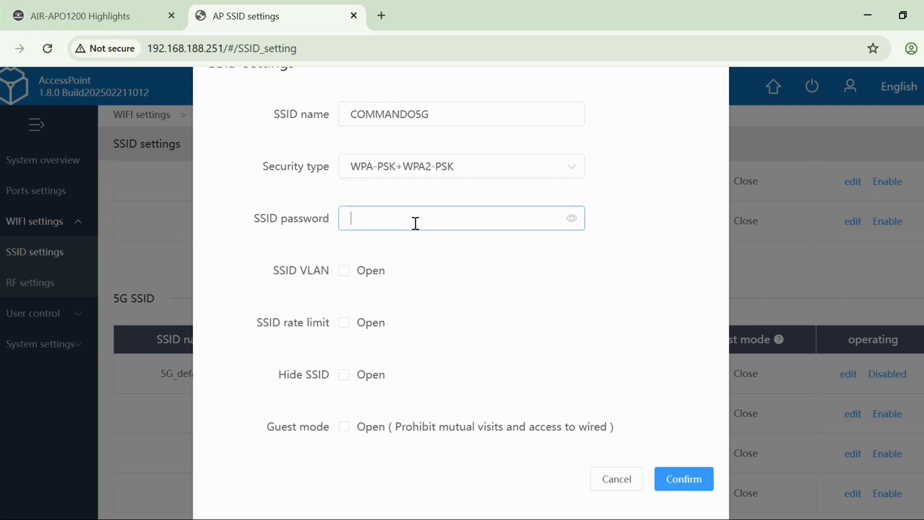
left_click(705, 477)
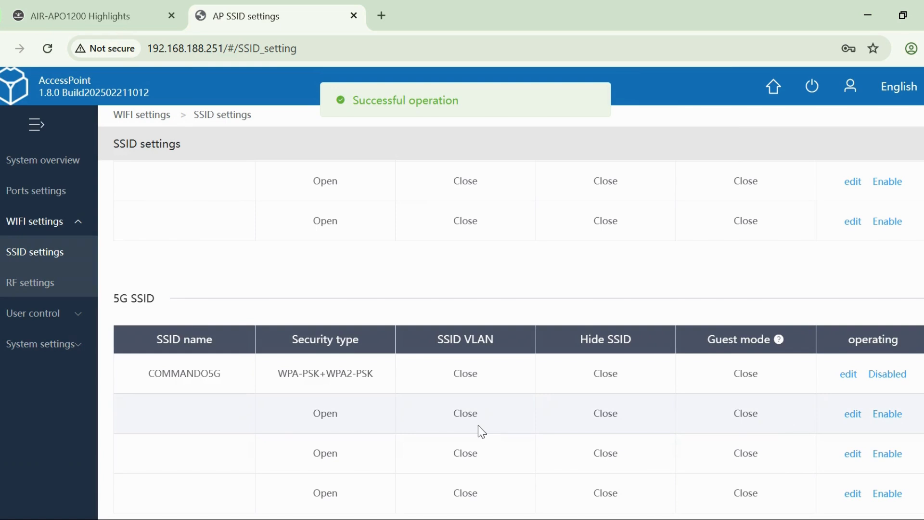
- Configure the second 5G SSID as CMD5G with guest mode on, confirm the settings and enable it
left_click(854, 415)
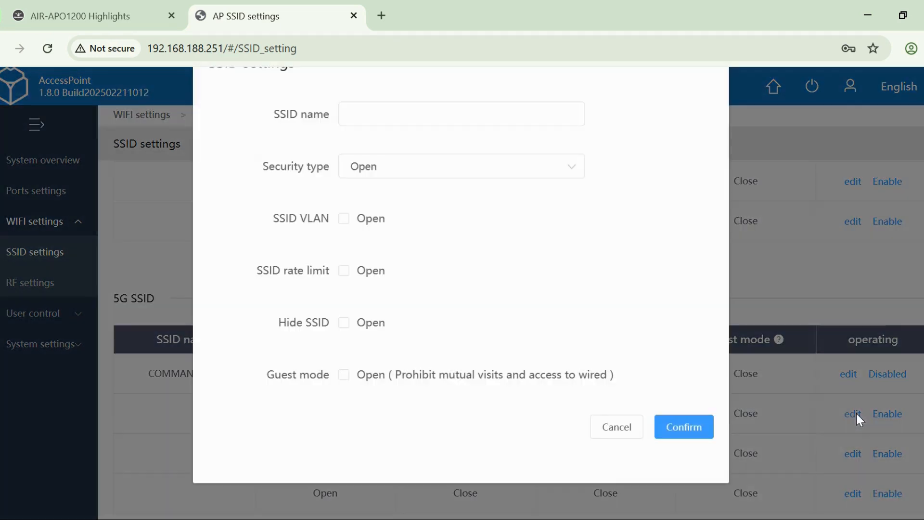
left_click(344, 375)
left_click(416, 114)
type("CMD5G")
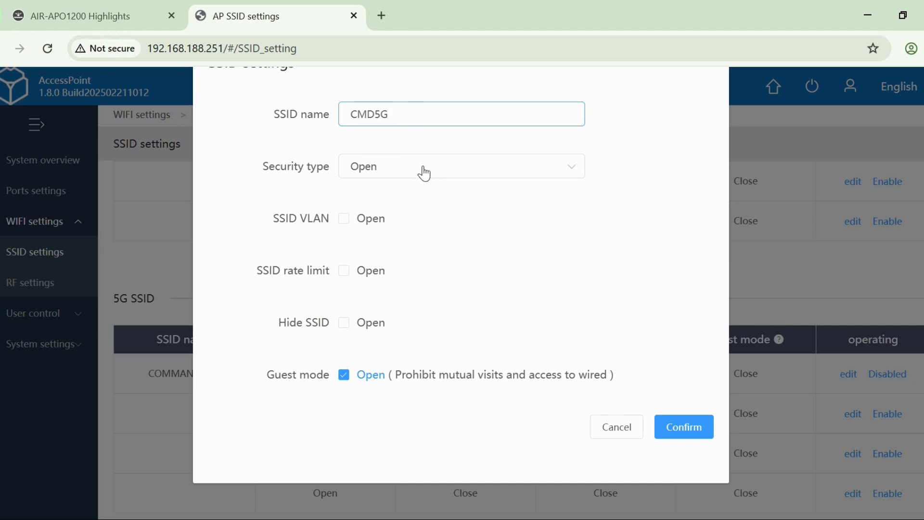
left_click(671, 426)
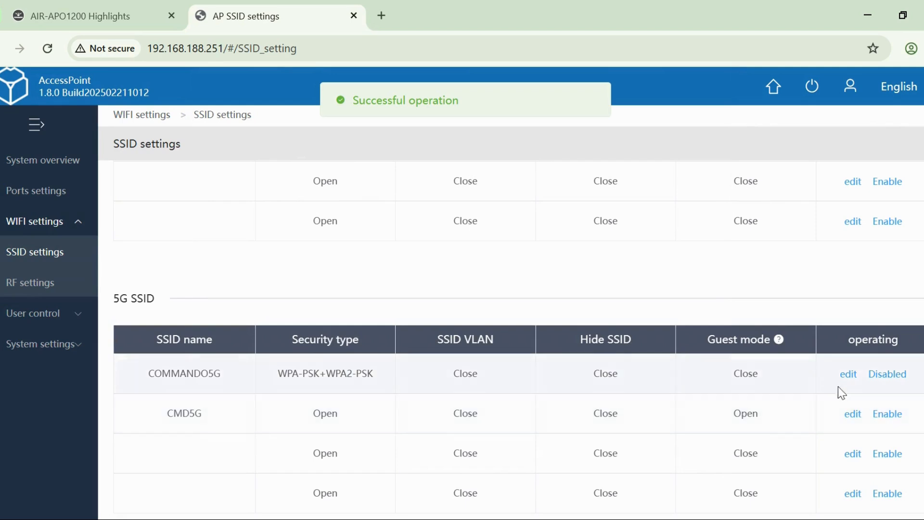
left_click(884, 419)
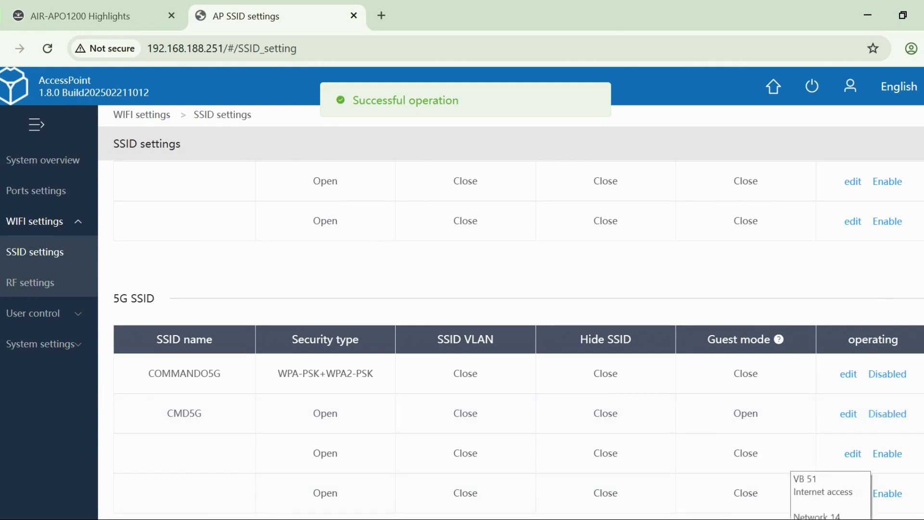
- Try to connect the computer to the COMMANDO2G-1 Wi-Fi network
left_click(832, 519)
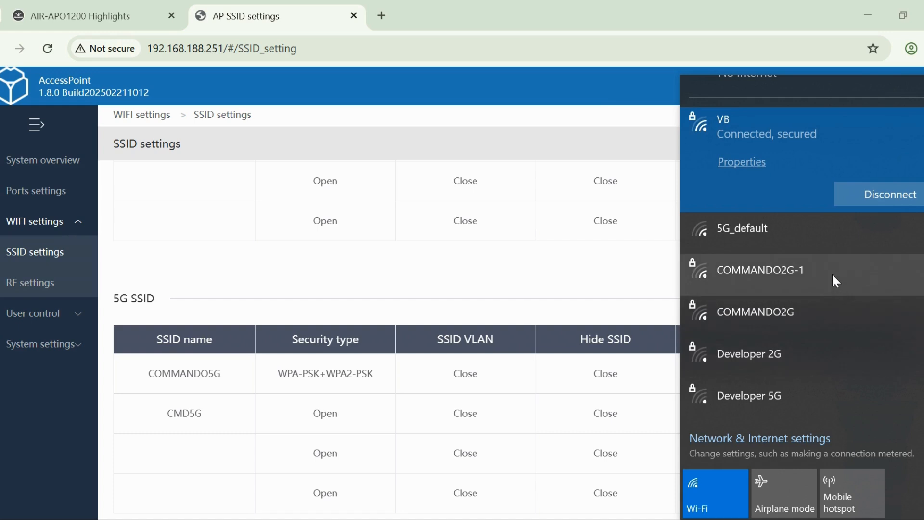
left_click(792, 272)
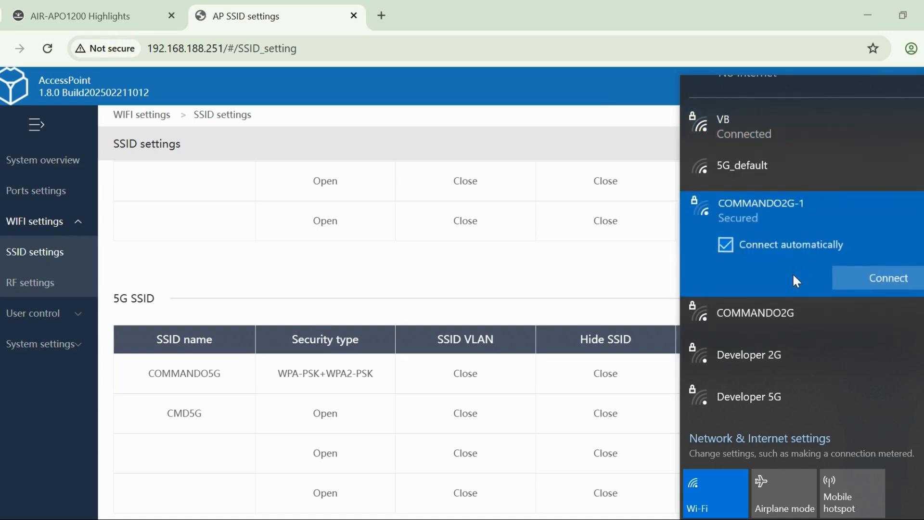
left_click(887, 281)
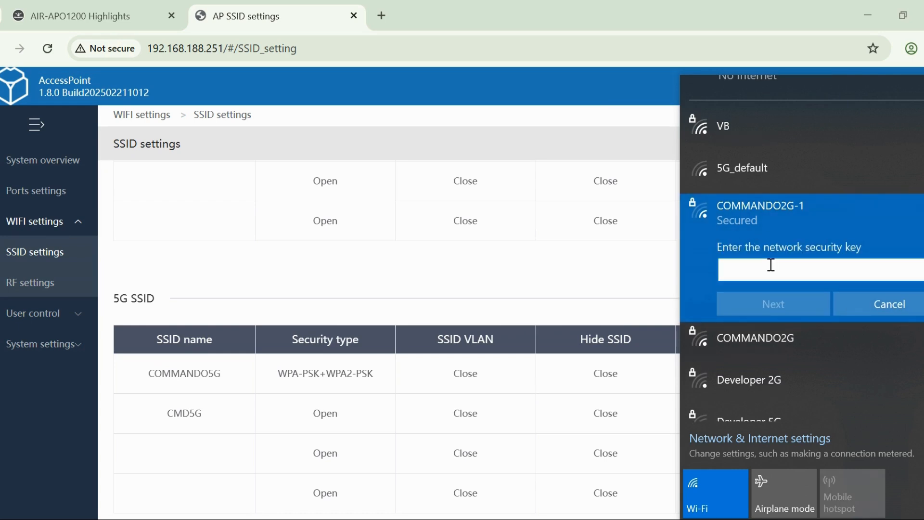
left_click(339, 272)
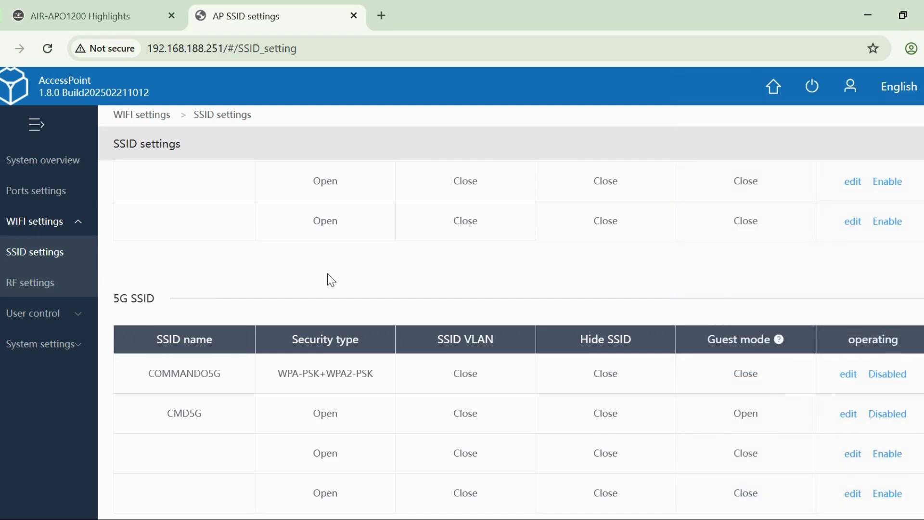
- Delete the browser's last hour of browsing history, cookies and cached files, and close the History and Settings pages
scroll(327, 273, "up", 3)
key("alt+f")
mouse_move(796, 236)
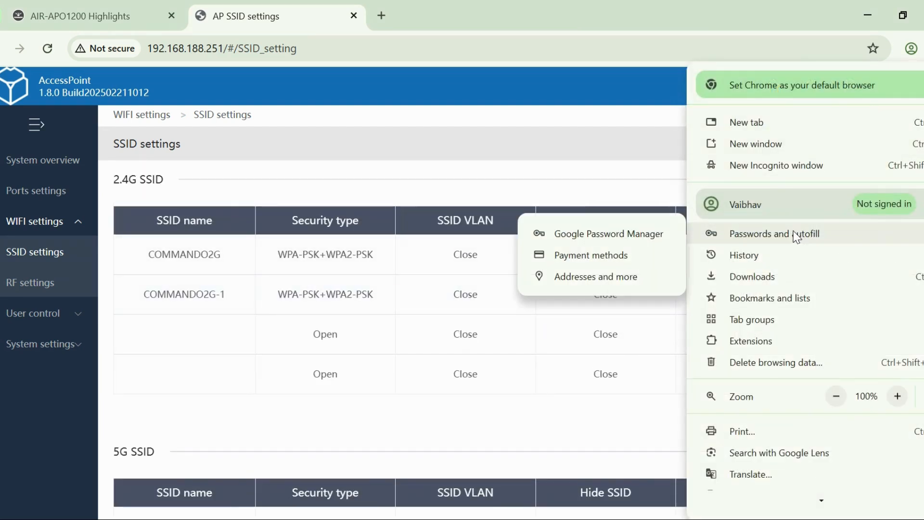
mouse_move(754, 262)
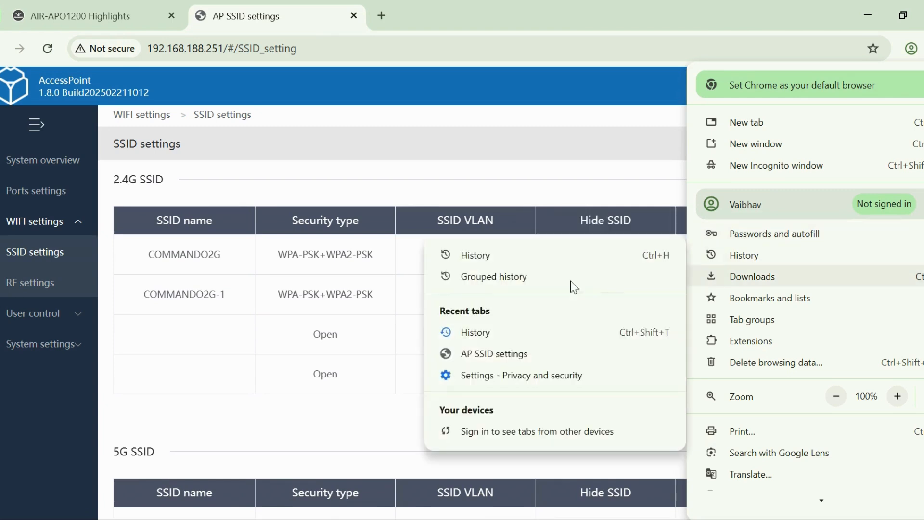
left_click(484, 260)
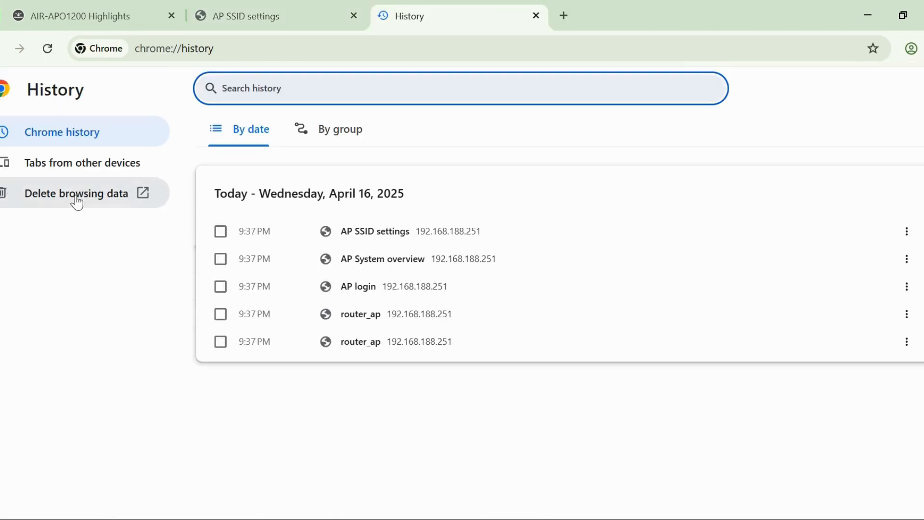
left_click(76, 193)
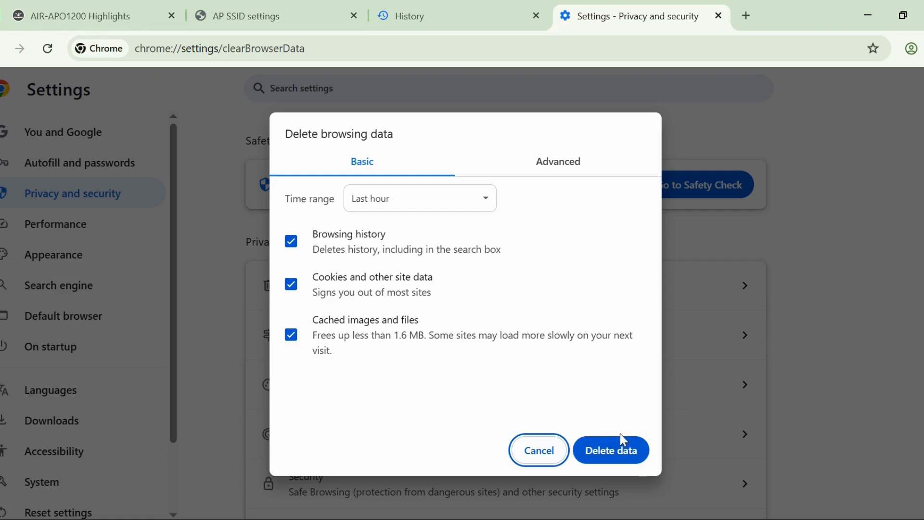
left_click(621, 453)
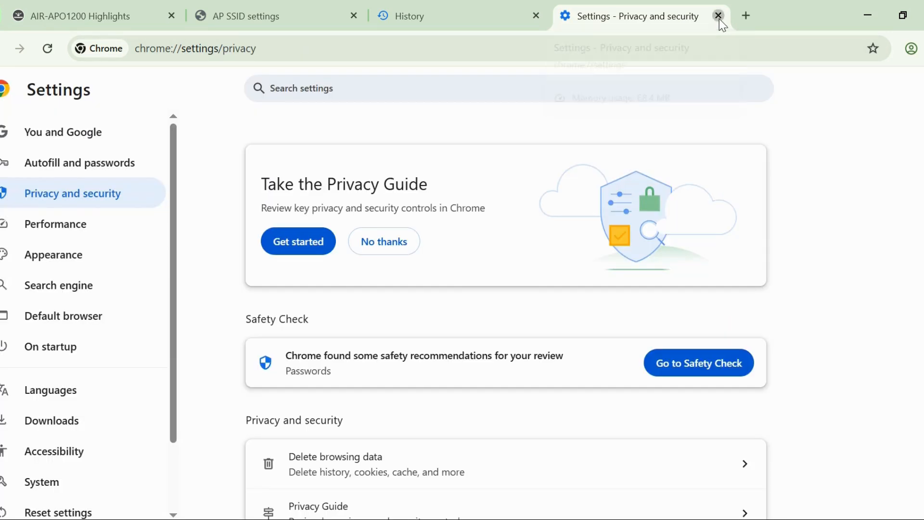
left_click(719, 16)
left_click(536, 16)
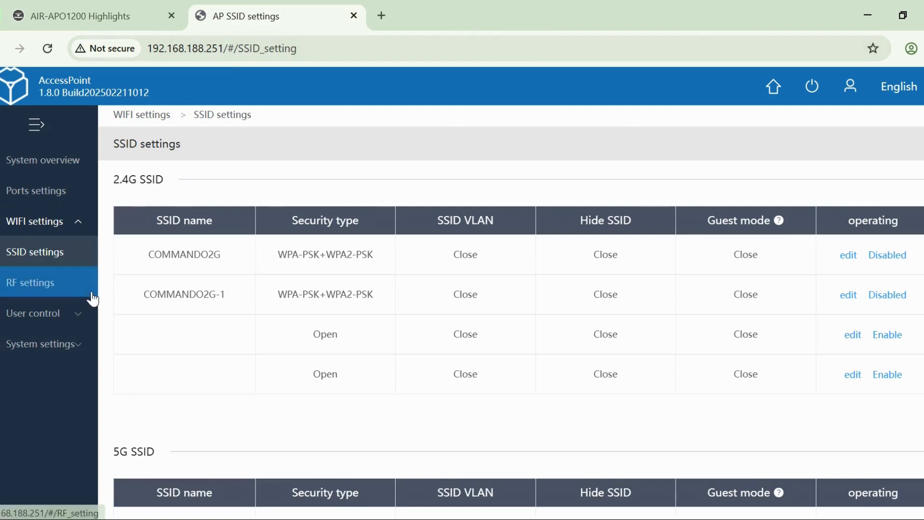
- Request the RF settings and log back in to the access point with the login password
left_click(48, 292)
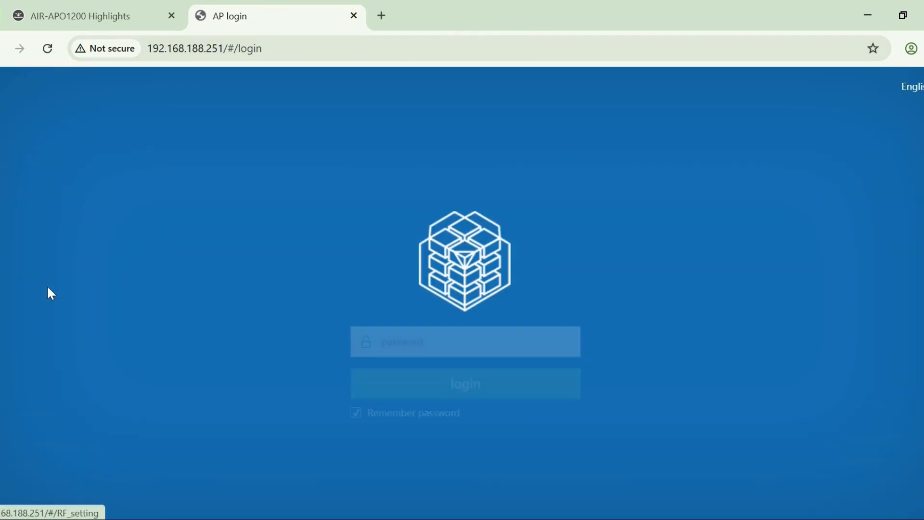
key("Return")
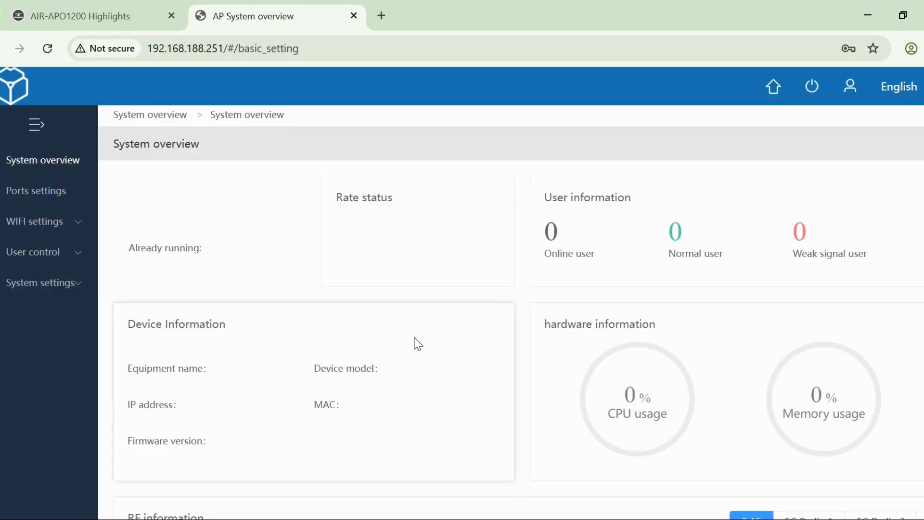
- Open the RF settings and set the 2.4G channel to 10
left_click(76, 224)
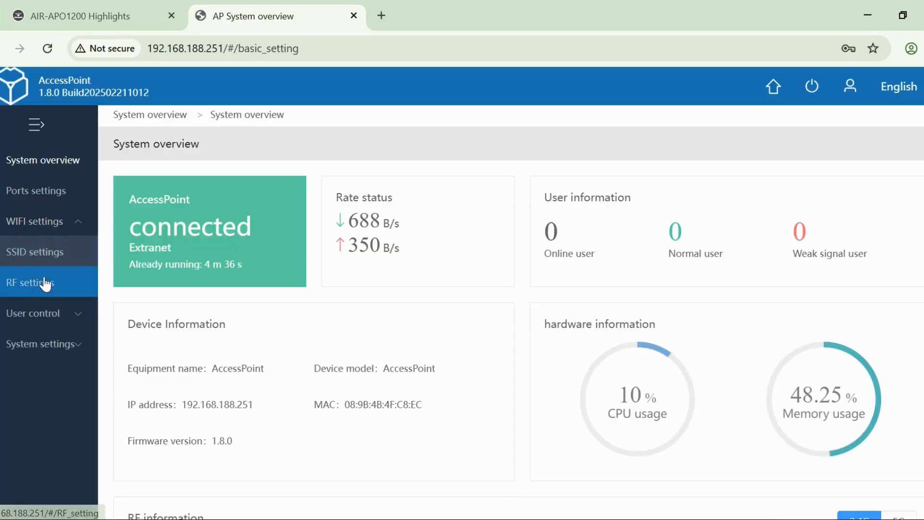
left_click(37, 283)
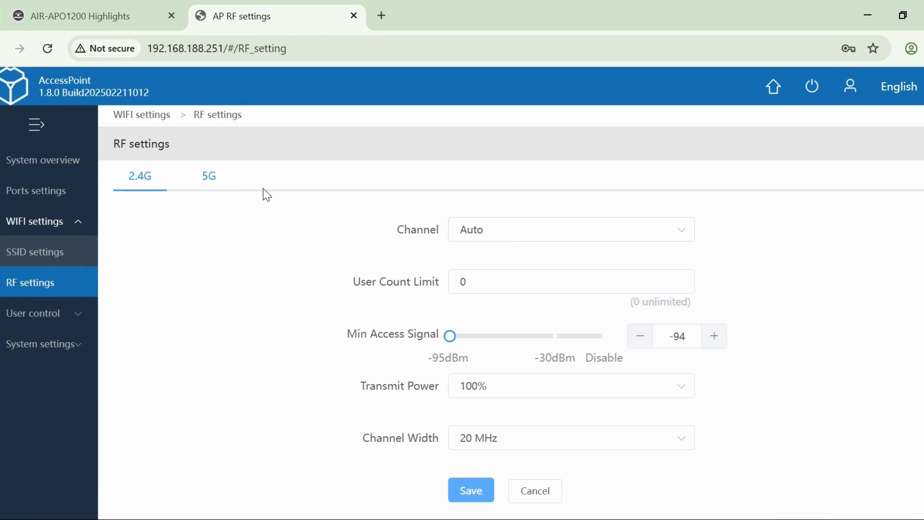
left_click(572, 243)
scroll(524, 406, "down", 4)
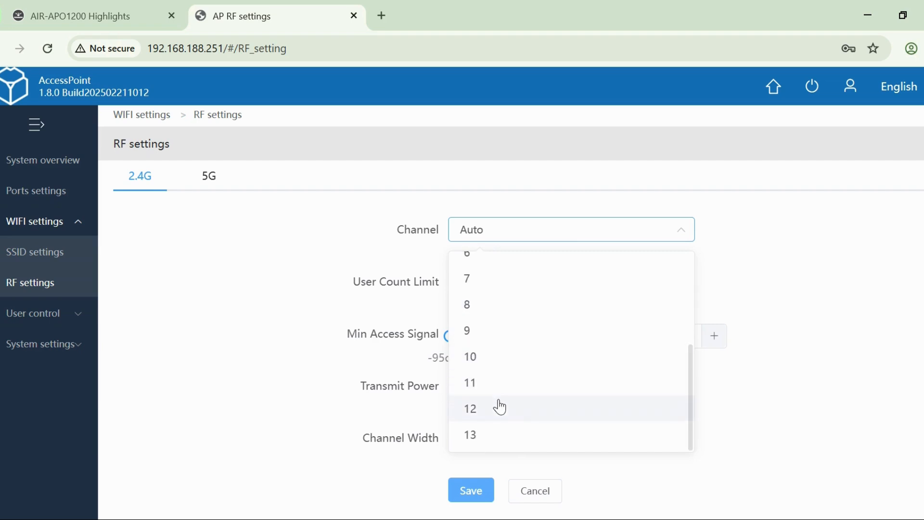
left_click(496, 364)
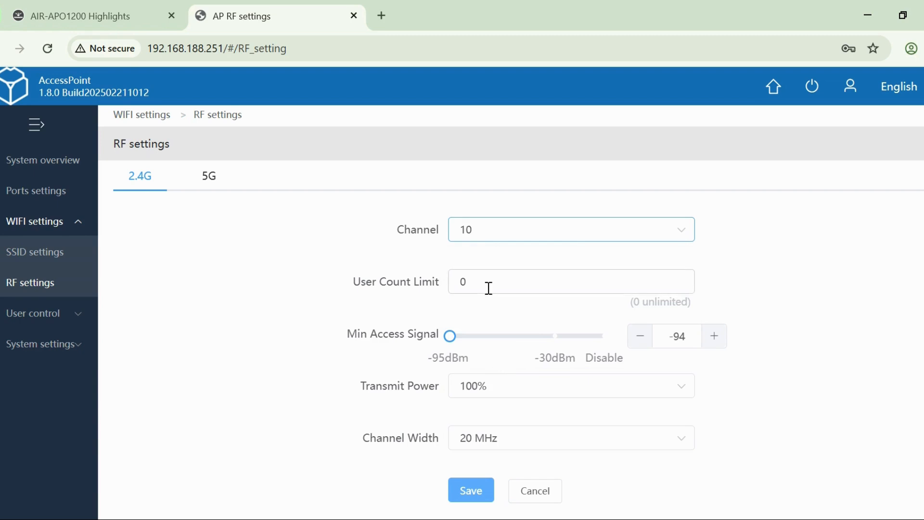
- Return the 2.4G channel to Auto
left_click(522, 236)
scroll(525, 296, "up", 2)
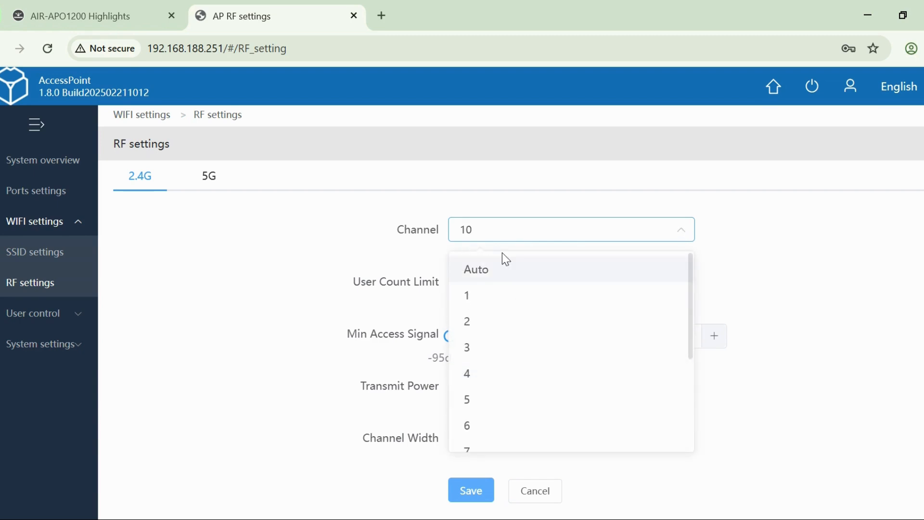
left_click(495, 268)
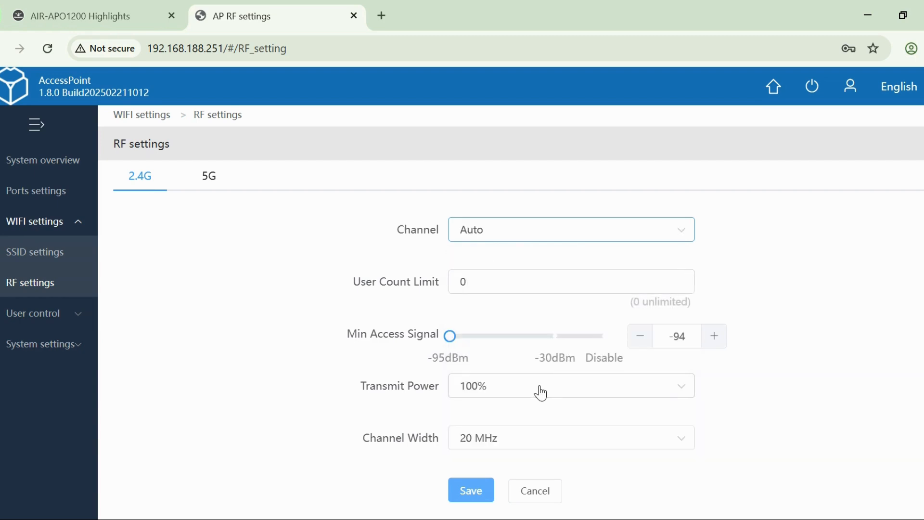
- View the available channel widths for the 2.4G radio without choosing another one
scroll(541, 392, "down", 1)
left_click(532, 422)
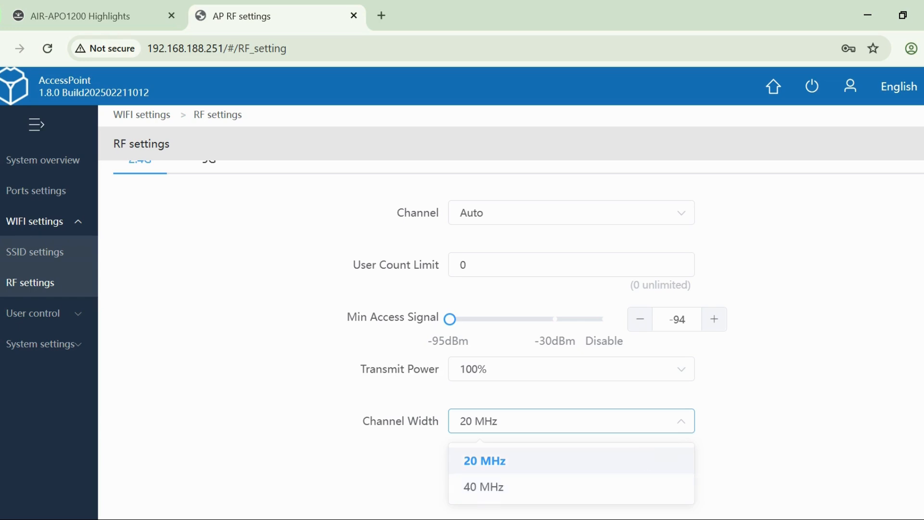
left_click(881, 404)
scroll(270, 350, "up", 1)
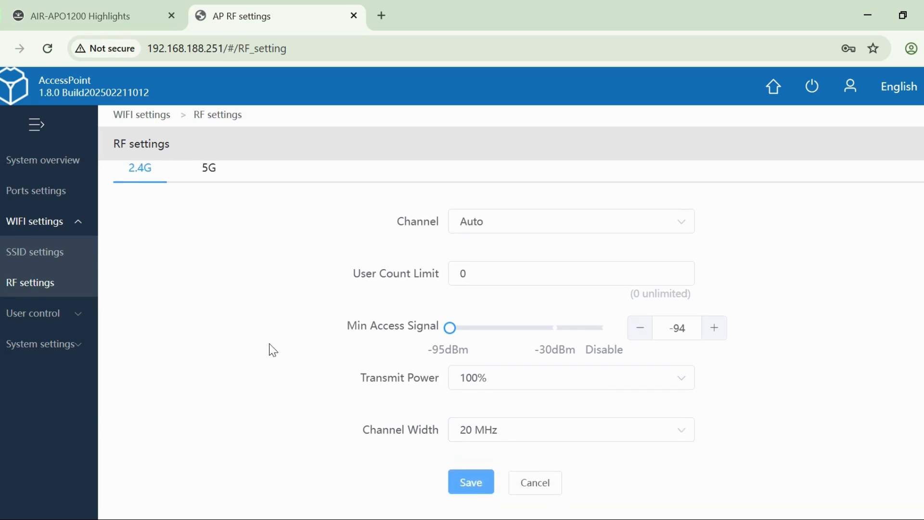
- Set the 5G radio's channel to 52 and select 80 MHz as its channel width
left_click(211, 179)
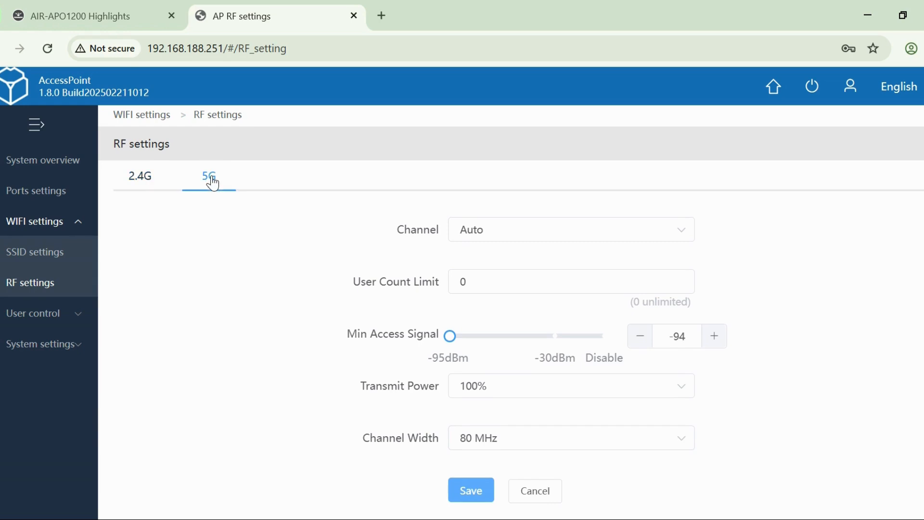
left_click(505, 233)
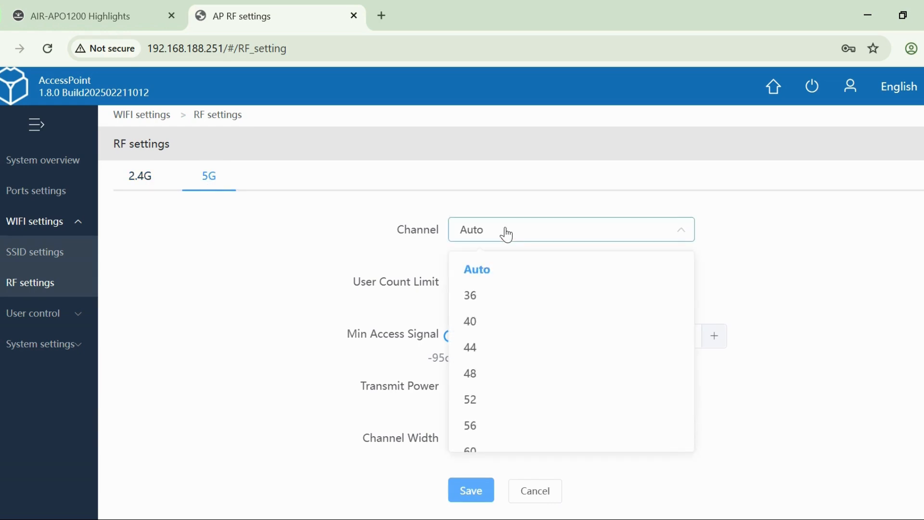
left_click(486, 406)
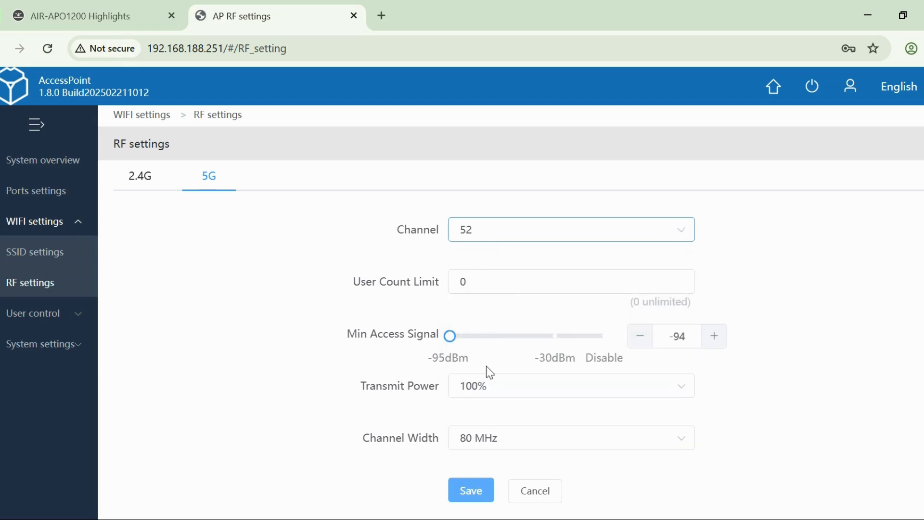
left_click(514, 236)
left_click(512, 234)
left_click(528, 445)
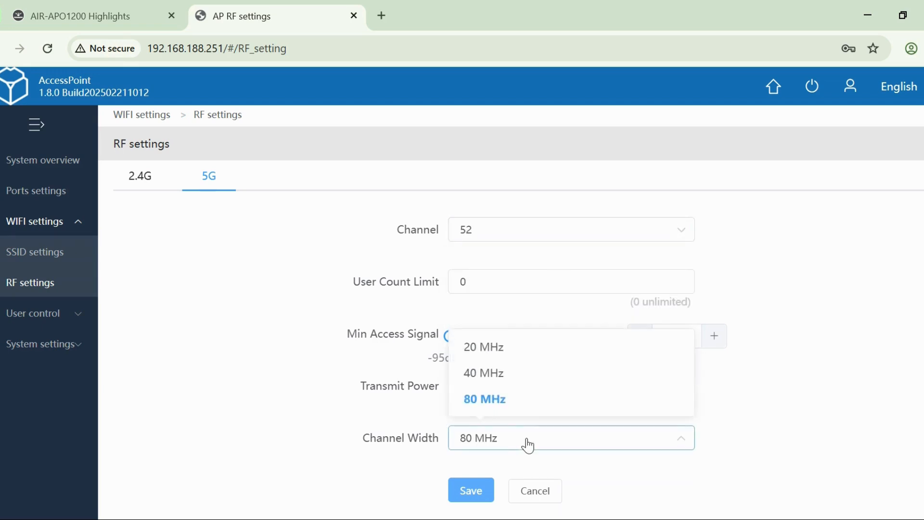
left_click(519, 404)
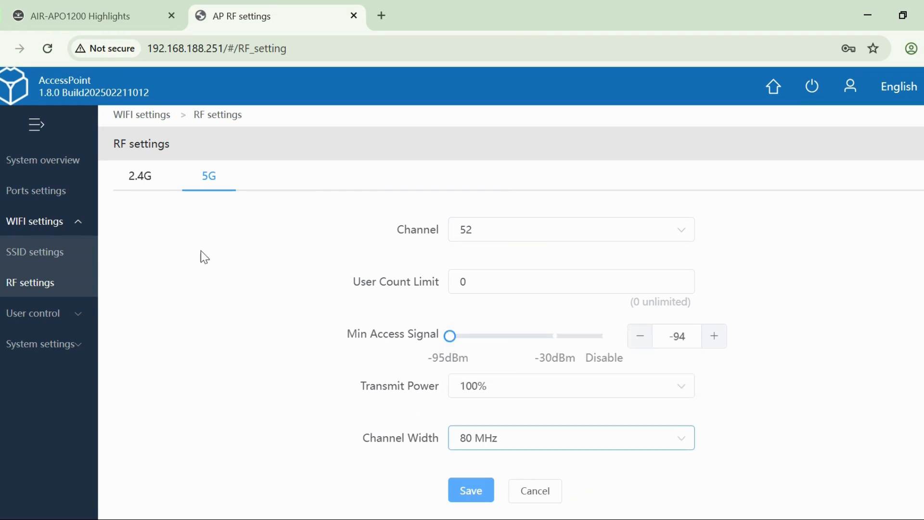
- Open the user list and try to connect the computer to the COMMANDO5G Wi-Fi network
left_click(45, 318)
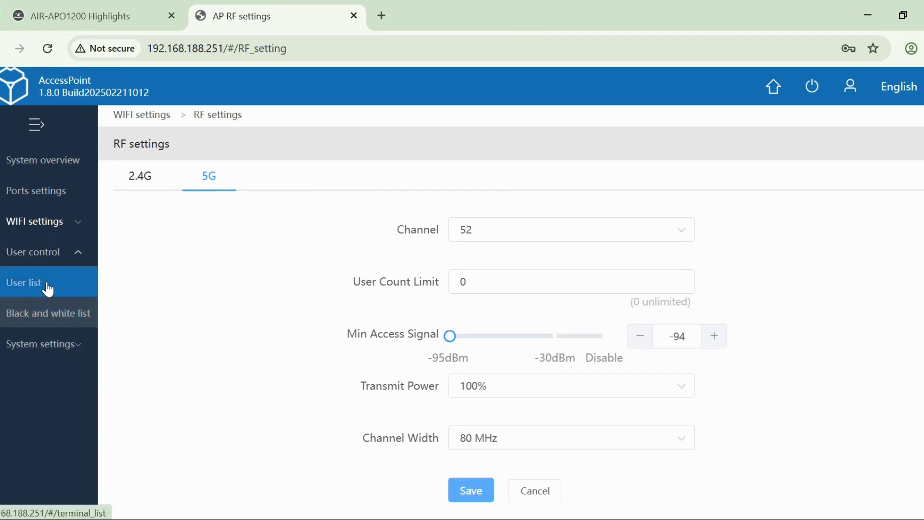
left_click(47, 288)
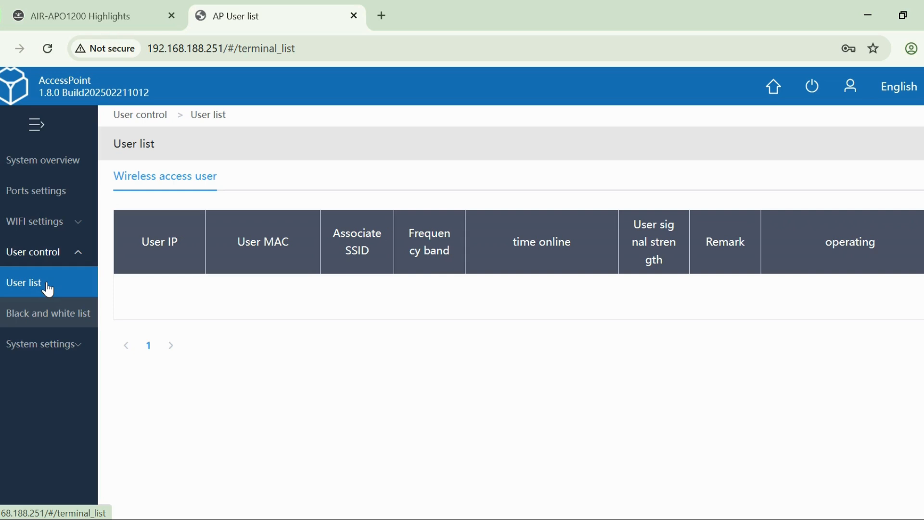
left_click(789, 519)
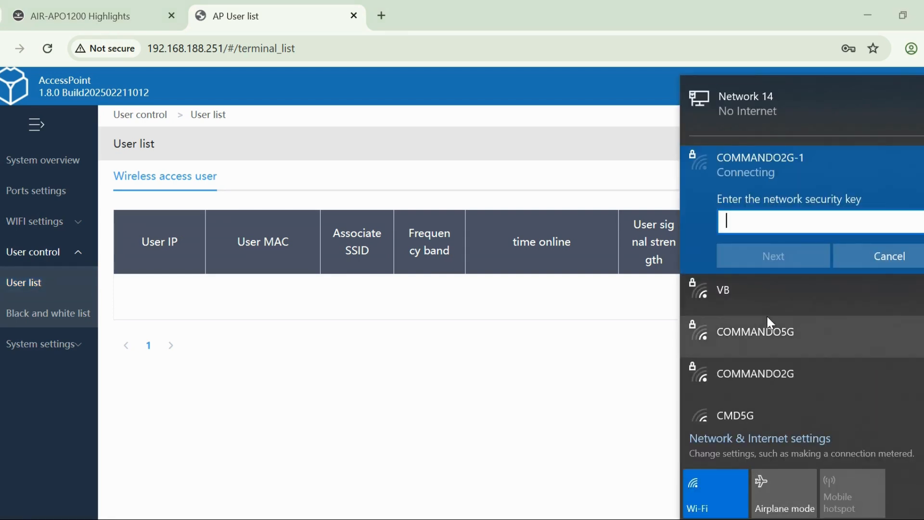
left_click(792, 336)
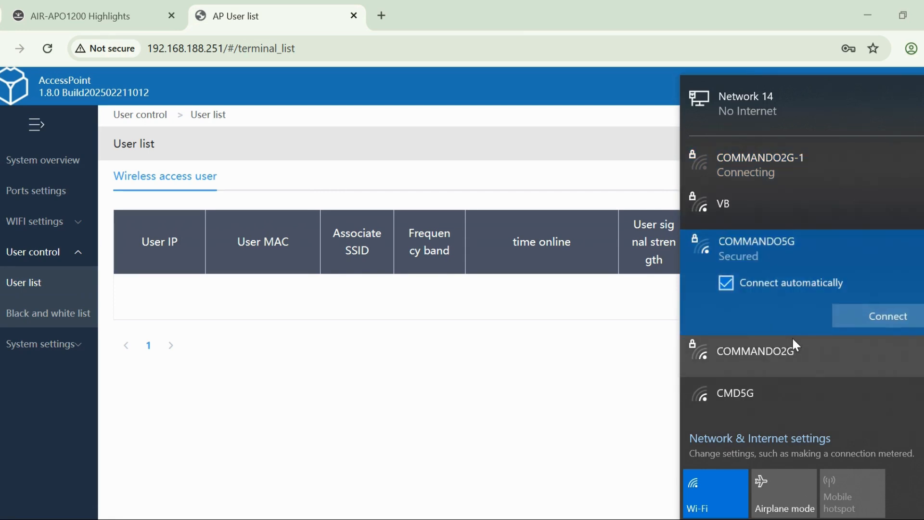
left_click(867, 319)
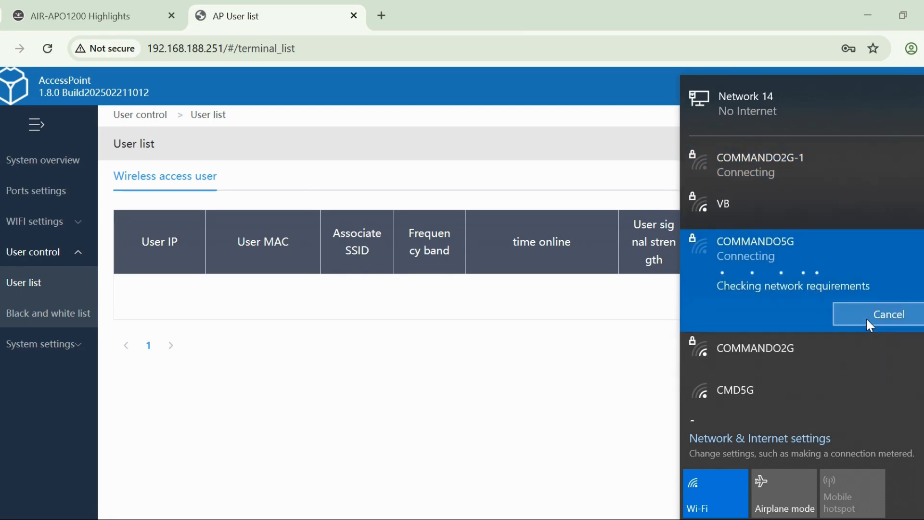
- Connect the computer to the open CMD5G guest Wi-Fi network
scroll(784, 346, "down", 1)
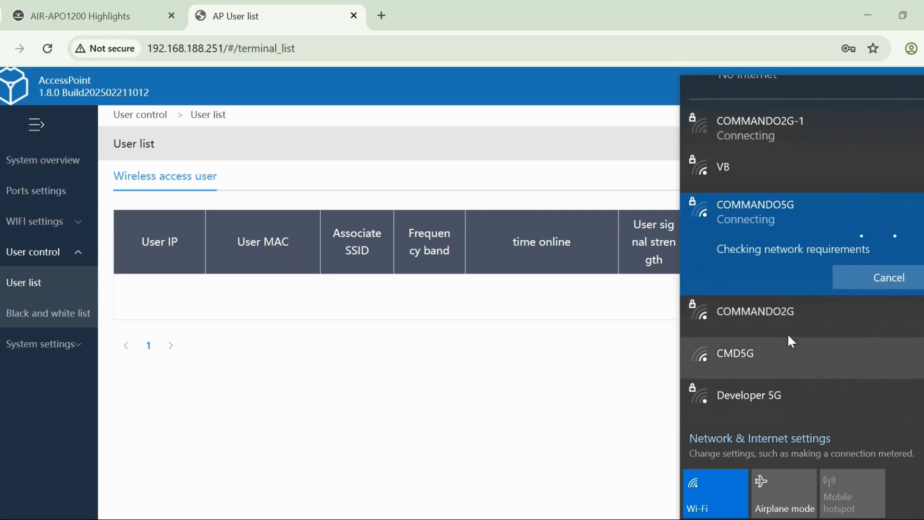
left_click(767, 352)
left_click(903, 401)
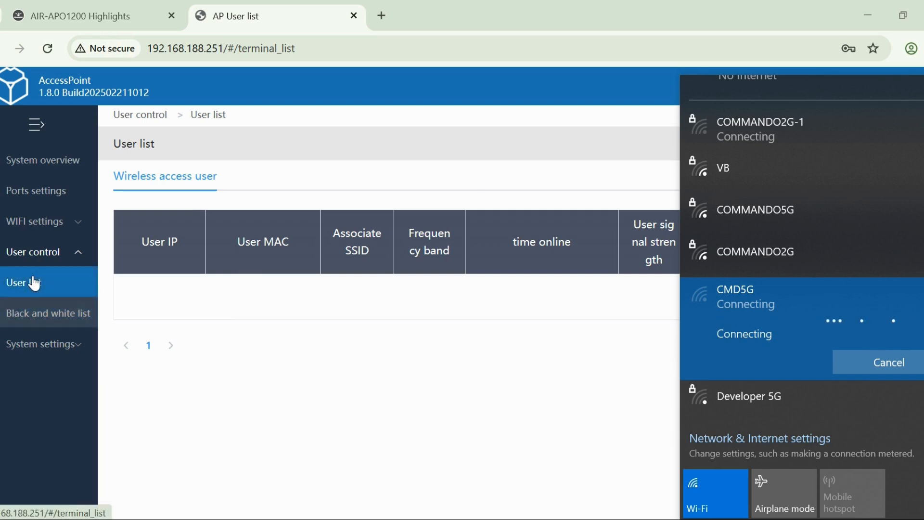
- Reload the user list and examine the connected wireless client's IP address
left_click(68, 282)
left_click(56, 312)
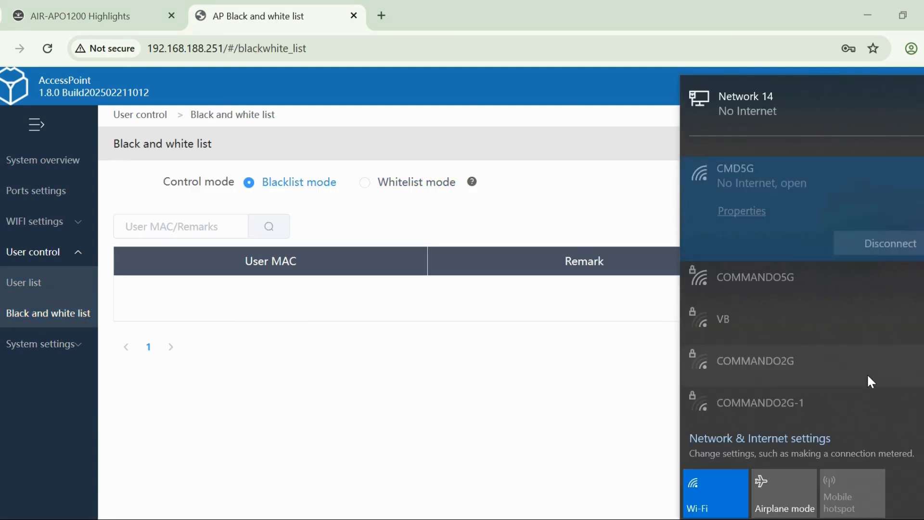
left_click(28, 284)
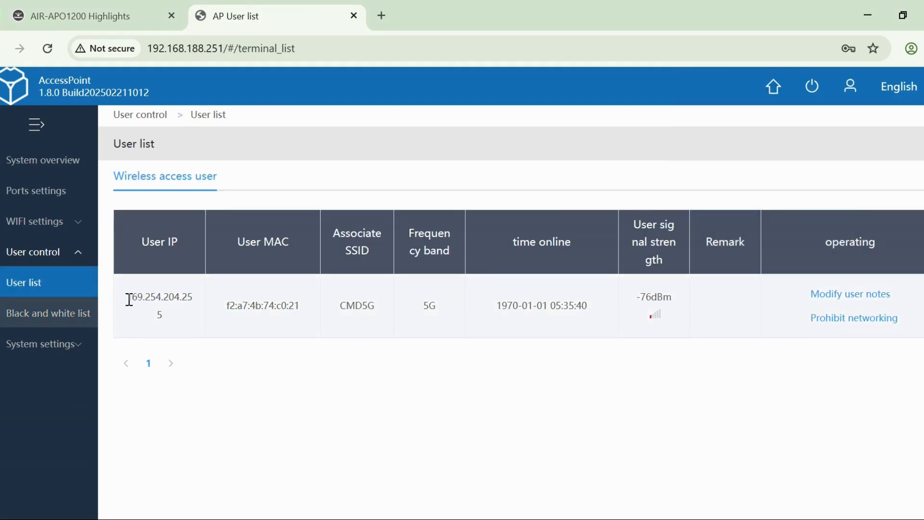
left_click_drag(129, 298, 156, 301)
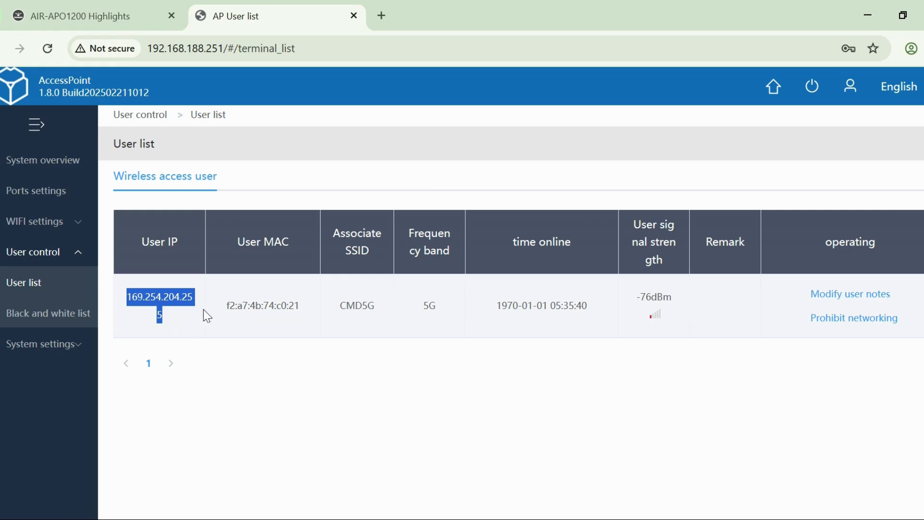
left_click(208, 345)
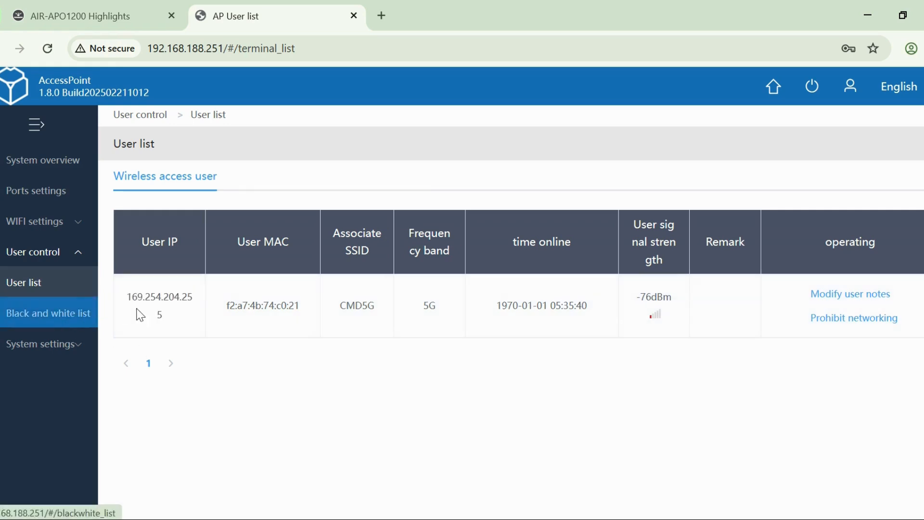
- Open the black and white list, view the form for adding blacklist users, and close it without adding anyone
left_click(46, 320)
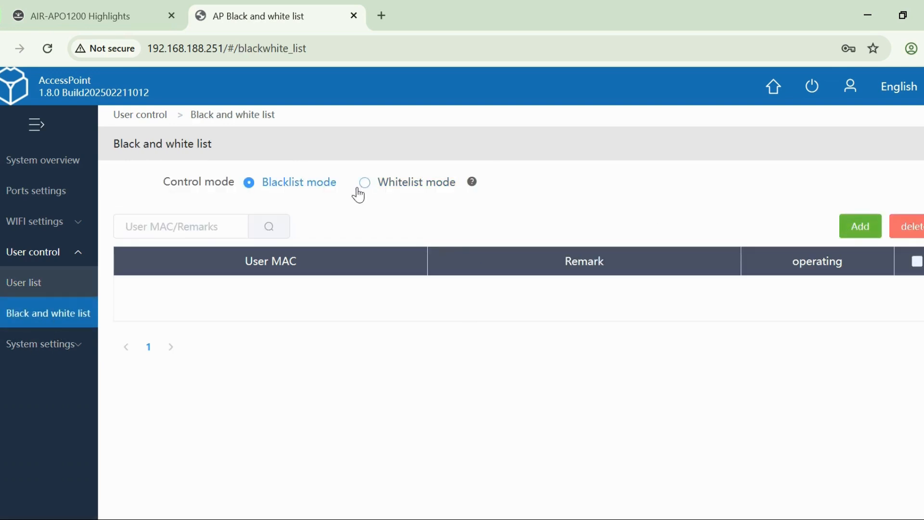
left_click(872, 230)
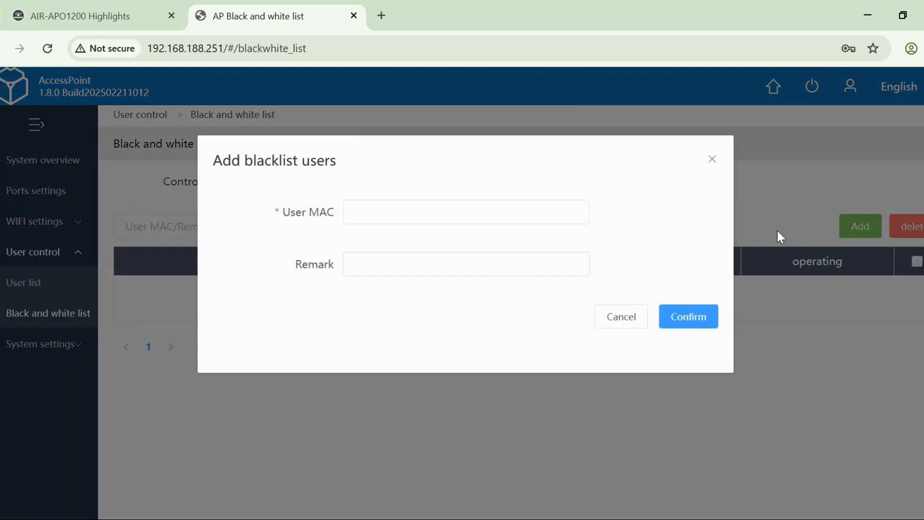
left_click(425, 207)
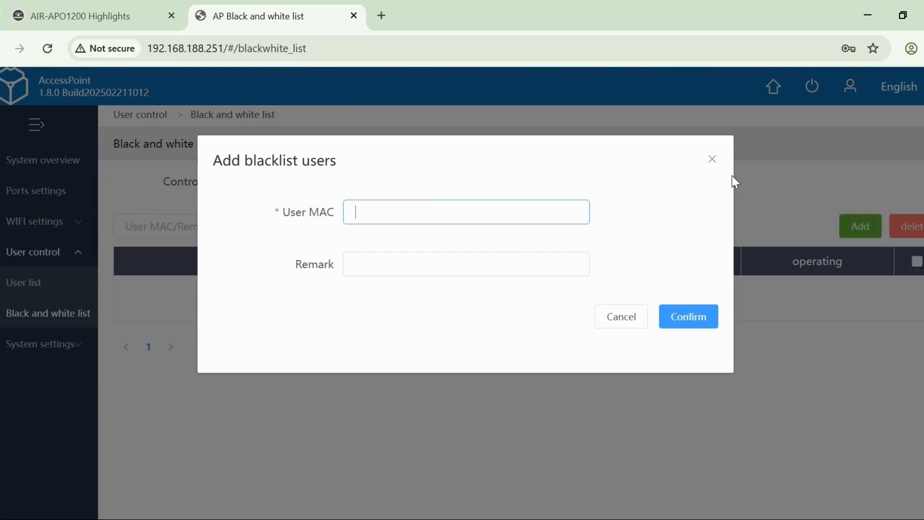
left_click(713, 159)
- Open the system's basic settings and view the available work modes
left_click(42, 343)
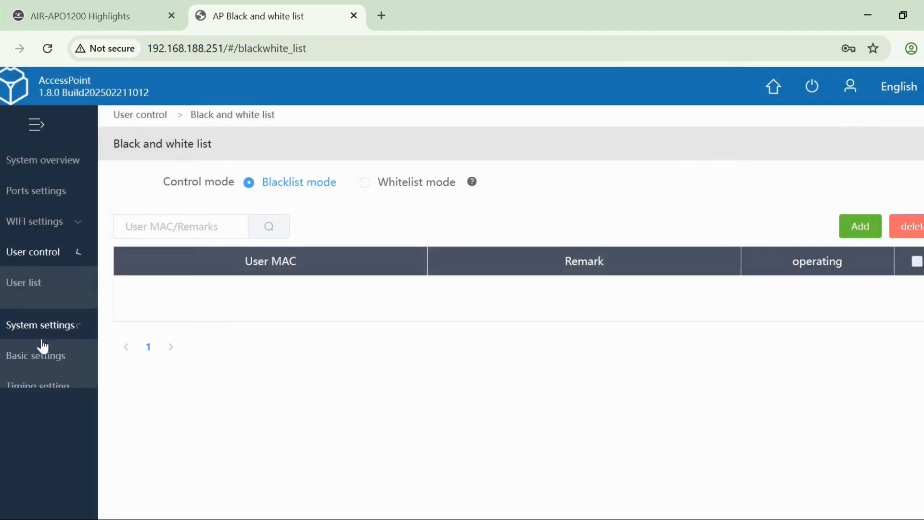
left_click(55, 320)
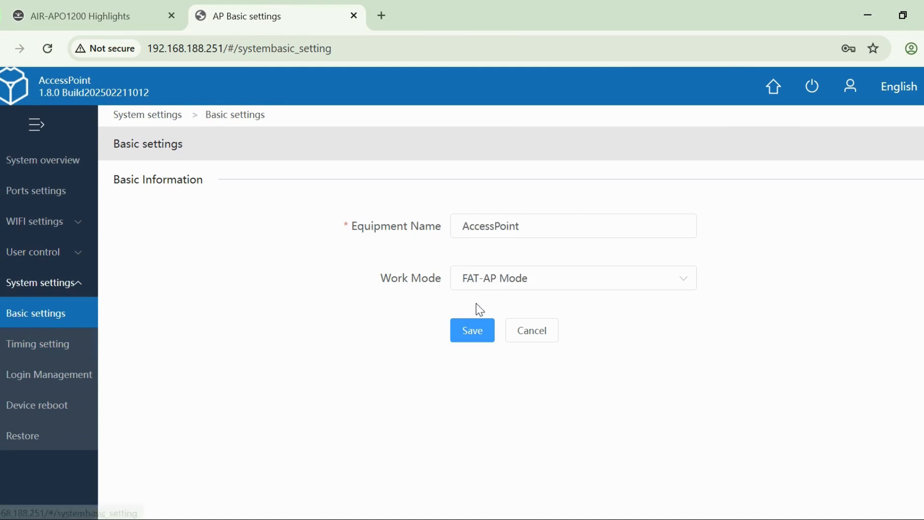
left_click(514, 284)
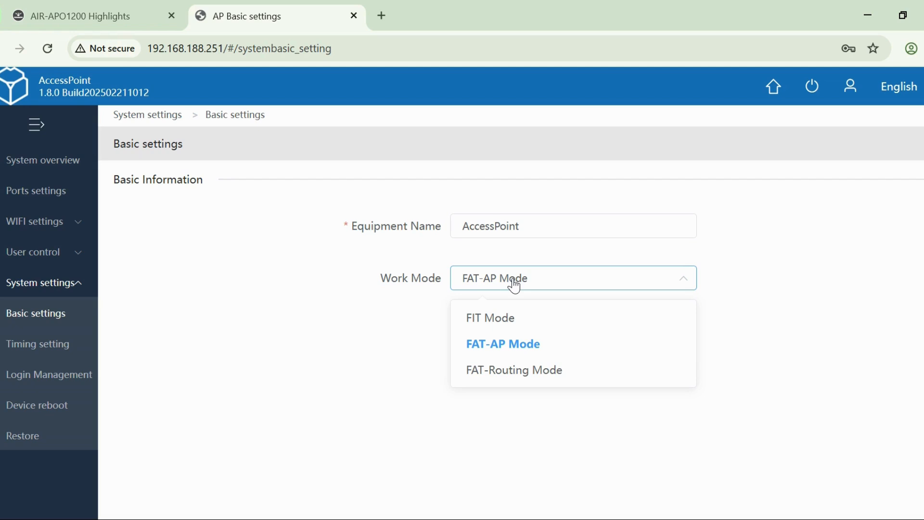
- Open the timing settings, enable the first timed-on plan and set its cycle to Weekly
left_click(36, 345)
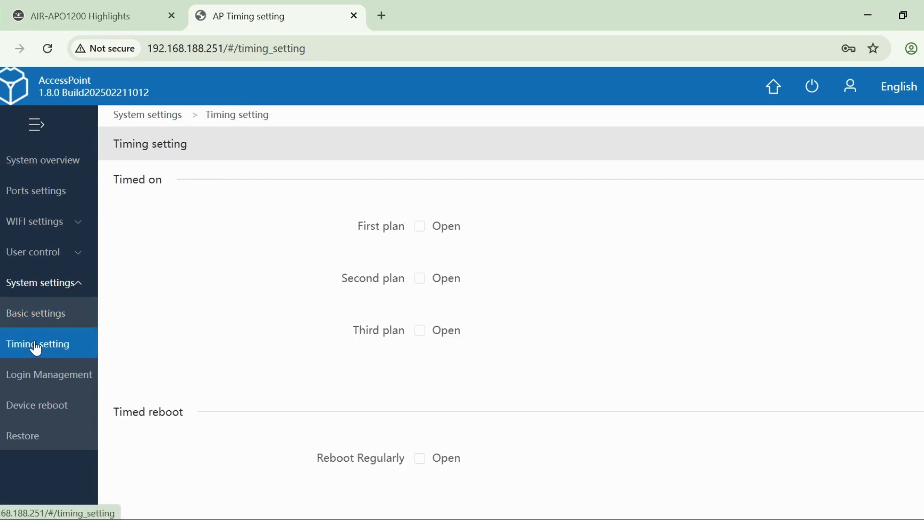
scroll(334, 367, "down", 1)
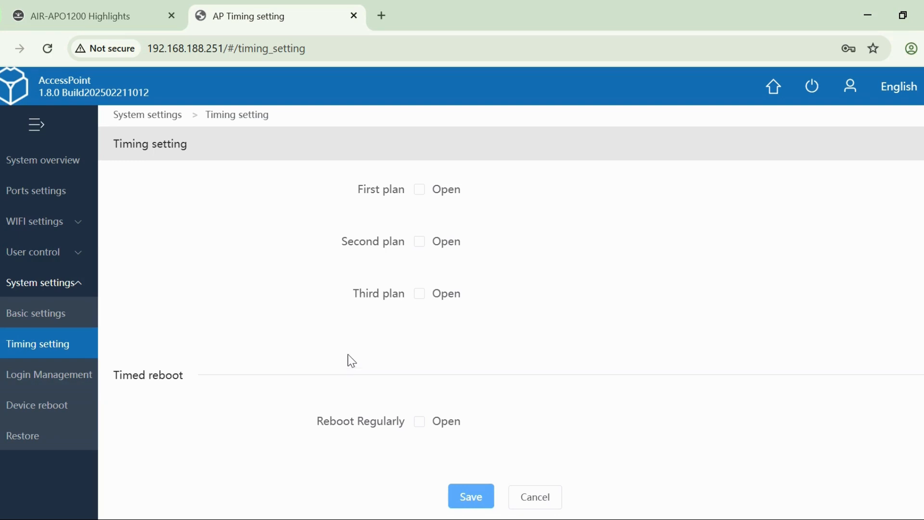
left_click(420, 192)
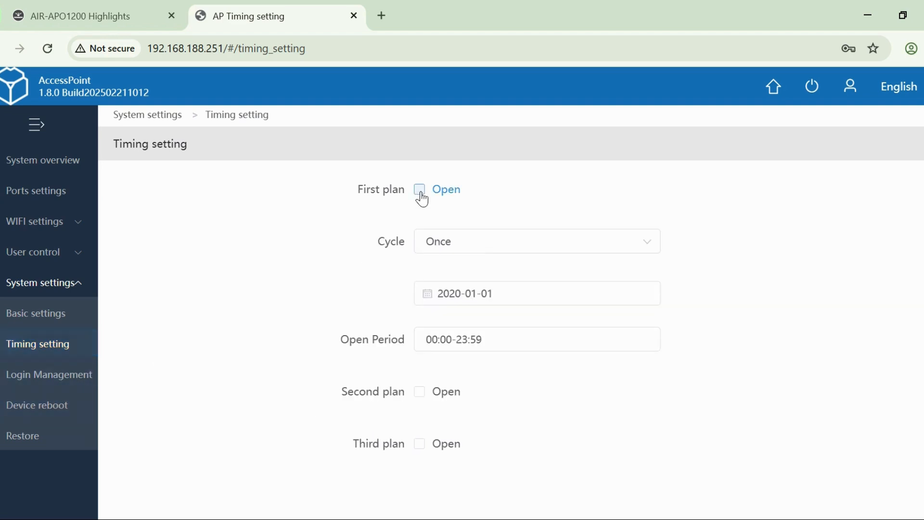
left_click(501, 252)
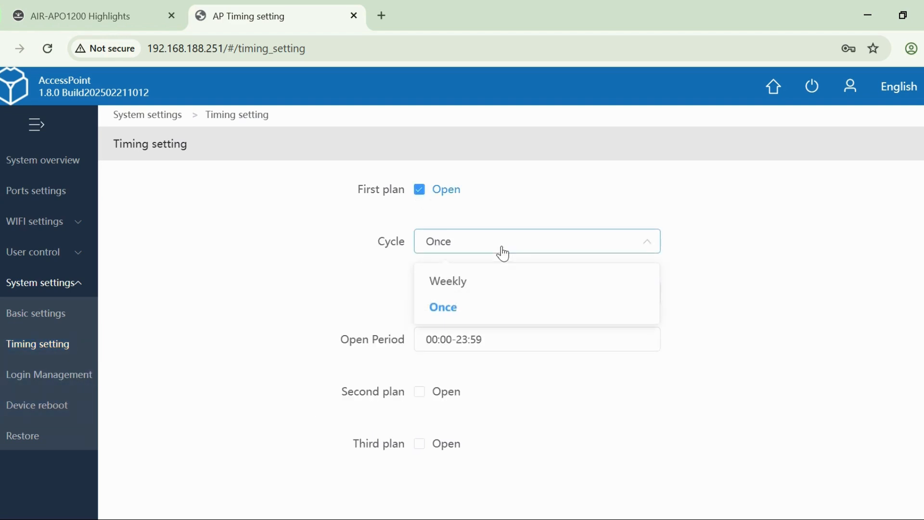
left_click(481, 283)
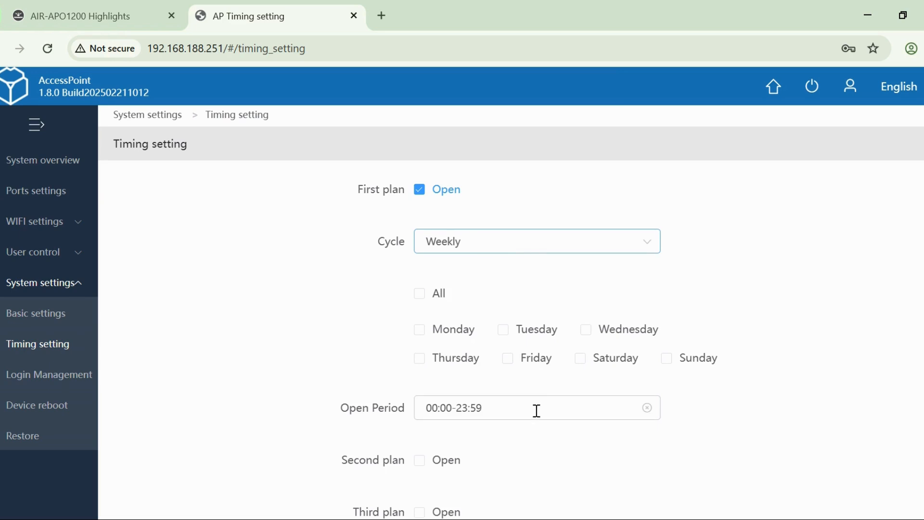
scroll(537, 411, "down", 1)
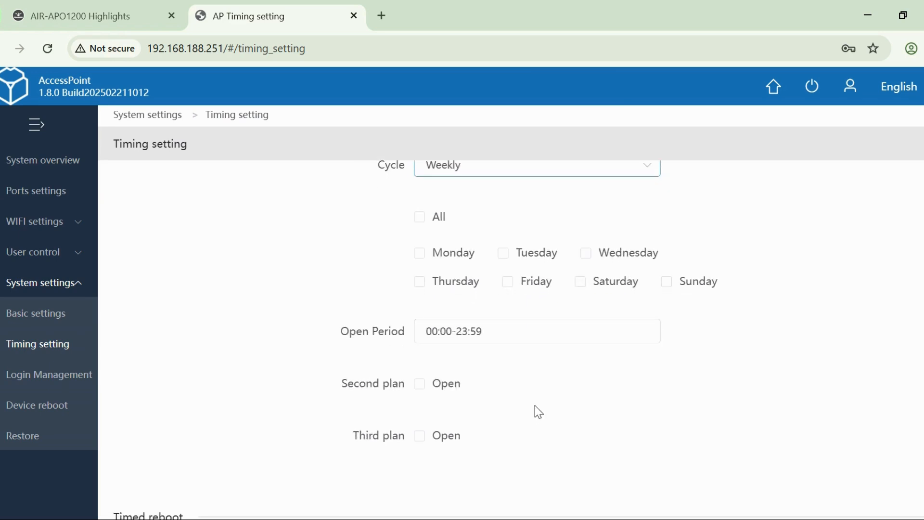
- View the login password change form without filling it in, and open the device reboot page
left_click(83, 381)
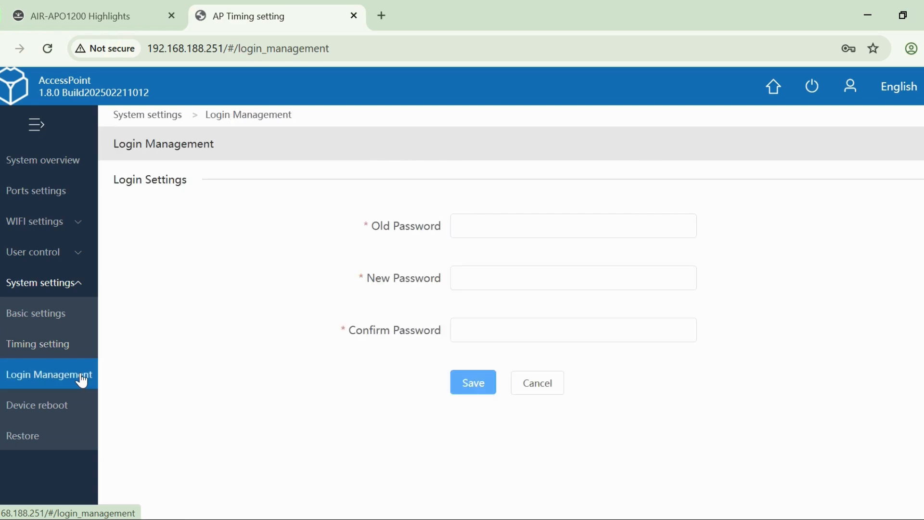
left_click(500, 221)
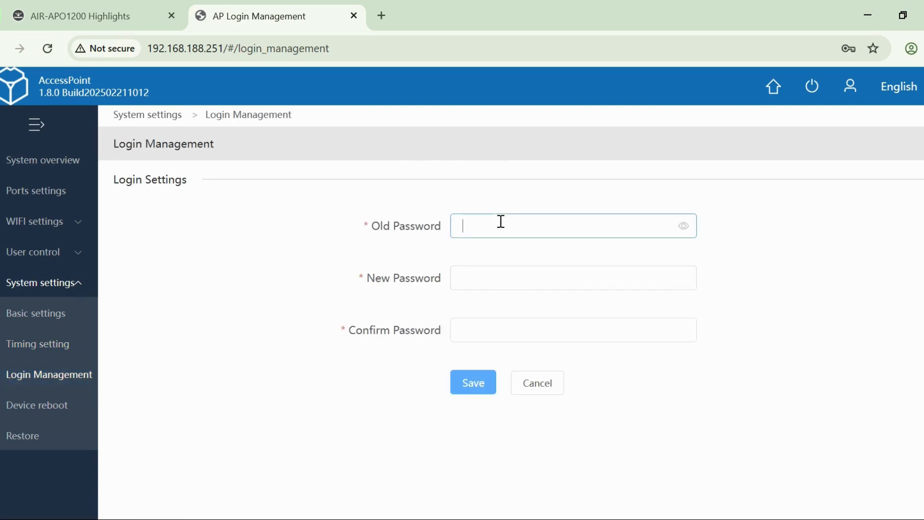
left_click(55, 409)
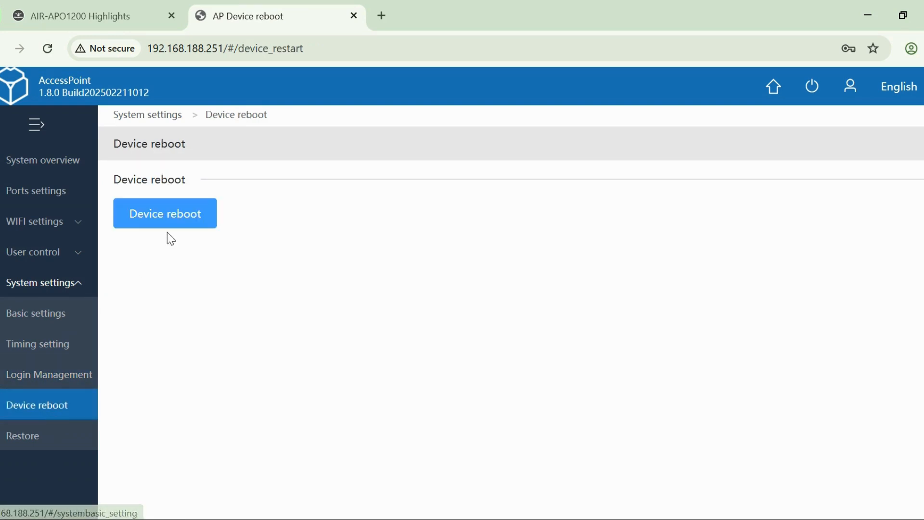
- Restore the access point to its initial settings and accept the network interruption
left_click(44, 440)
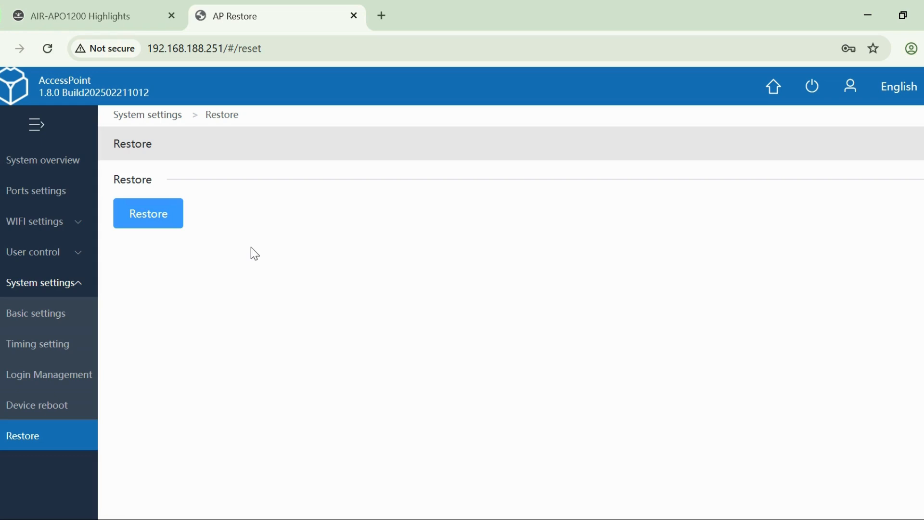
left_click(151, 217)
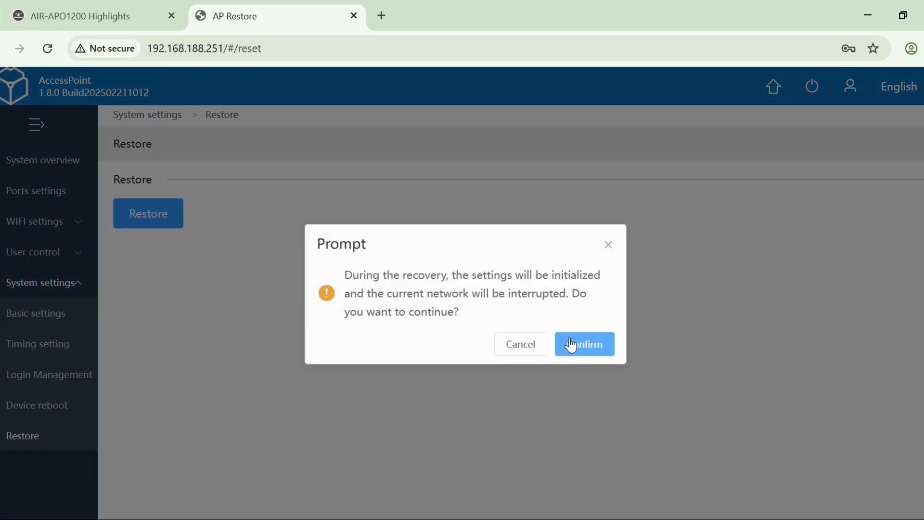
left_click(579, 345)
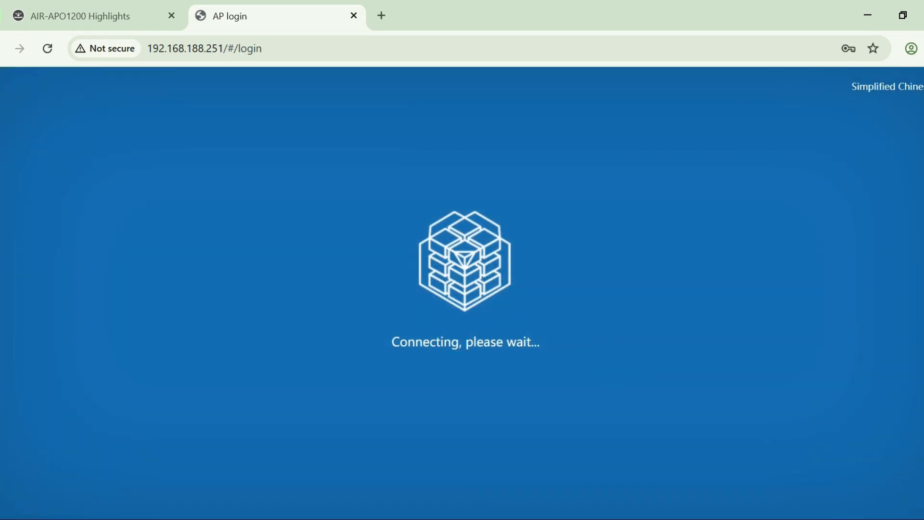
mouse_move(918, 86)
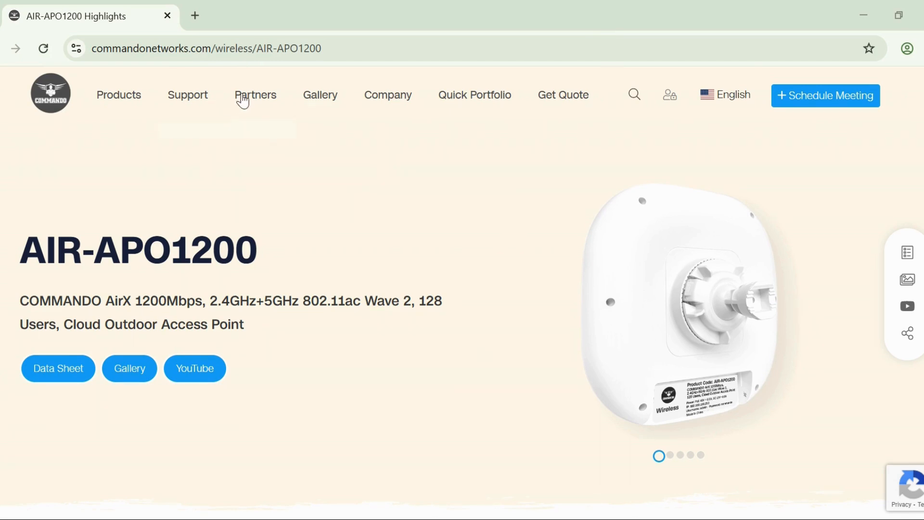
- Open the access point's login page at 192.168.1.56 in a new browser tab
left_click(195, 16)
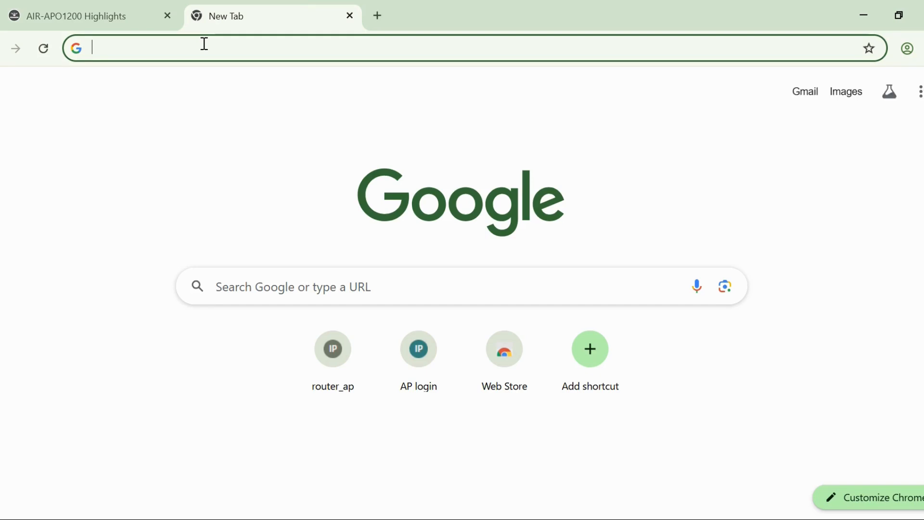
type("19")
key("Return")
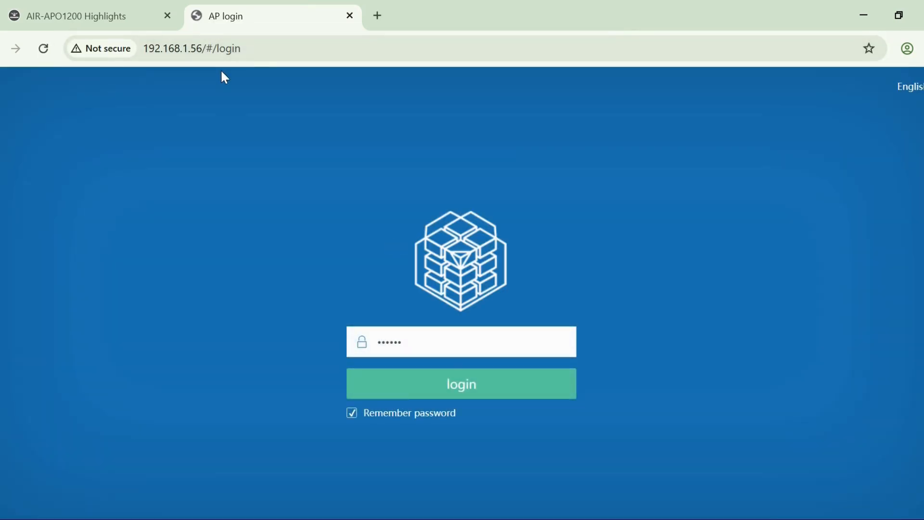
- Switch the login page language to Simplified Chinese and back to English
mouse_move(910, 87)
left_click(901, 117)
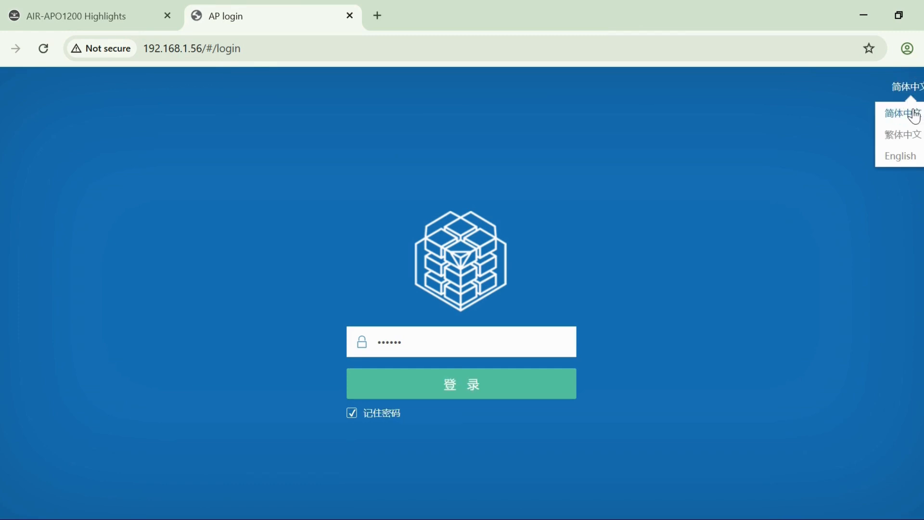
left_click(907, 155)
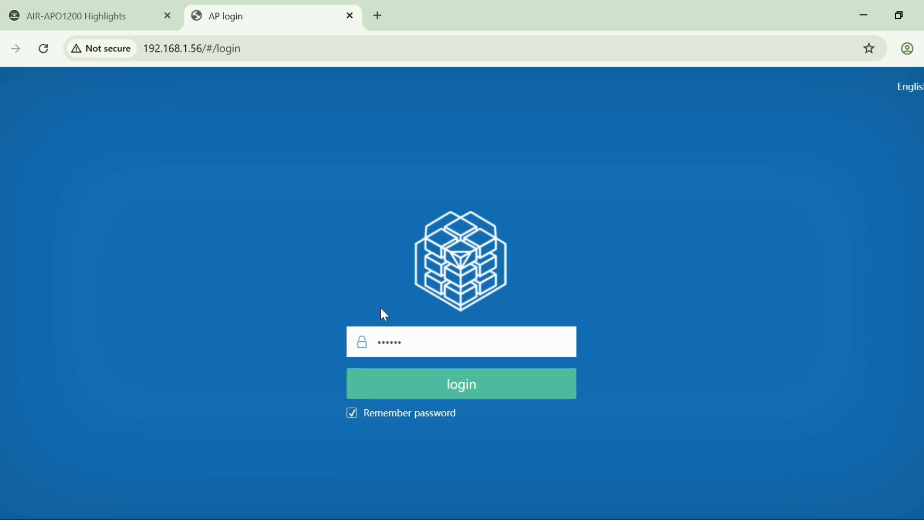
- Log in with the prefilled password and save the basic settings with FIT Mode as the work mode
left_click(426, 344)
left_click(468, 392)
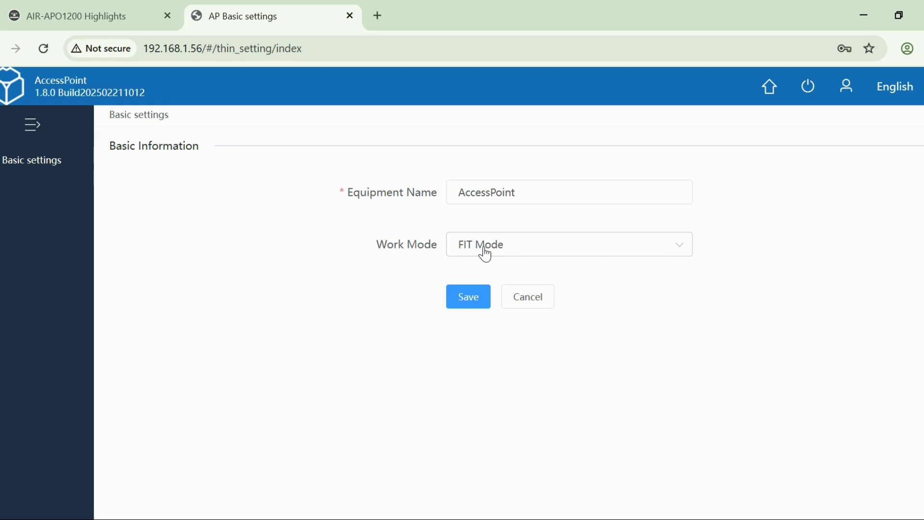
left_click(468, 302)
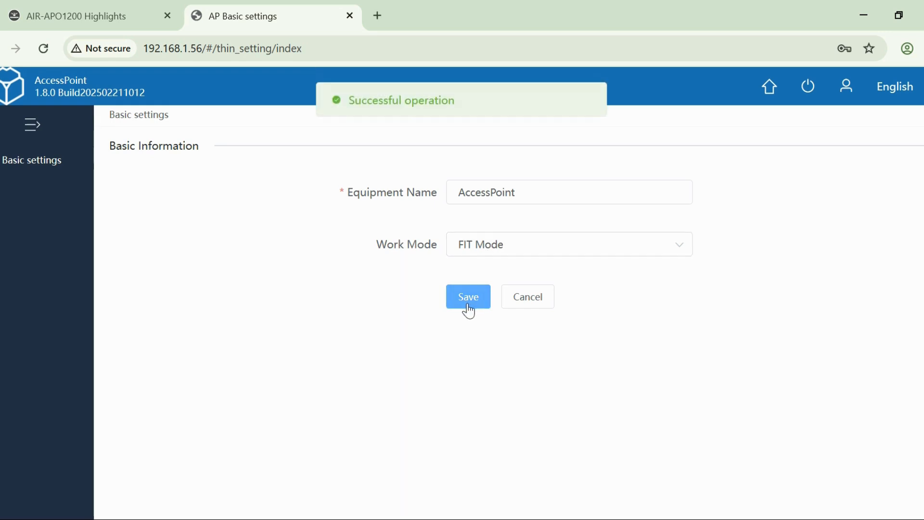
- Delete the last hour's browsing history, cookies and cached files from the browser, and return to the access point's basic settings
left_click(920, 48)
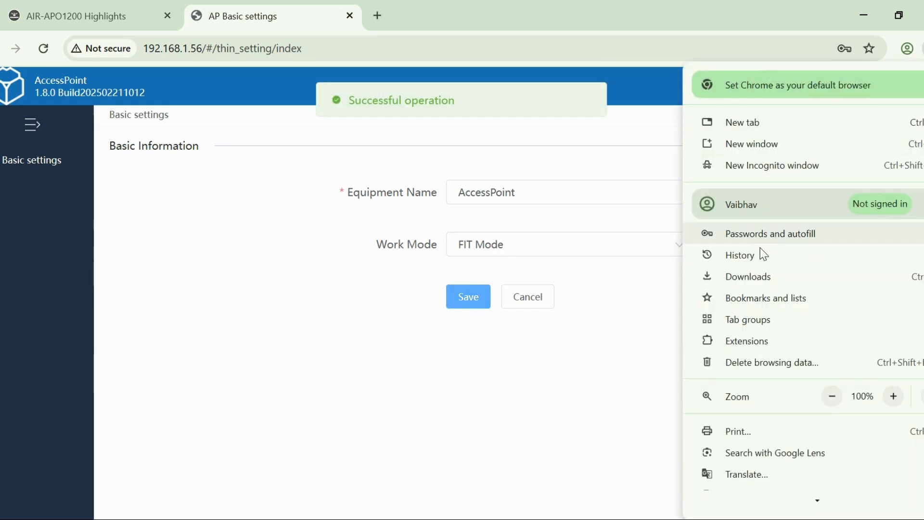
mouse_move(760, 257)
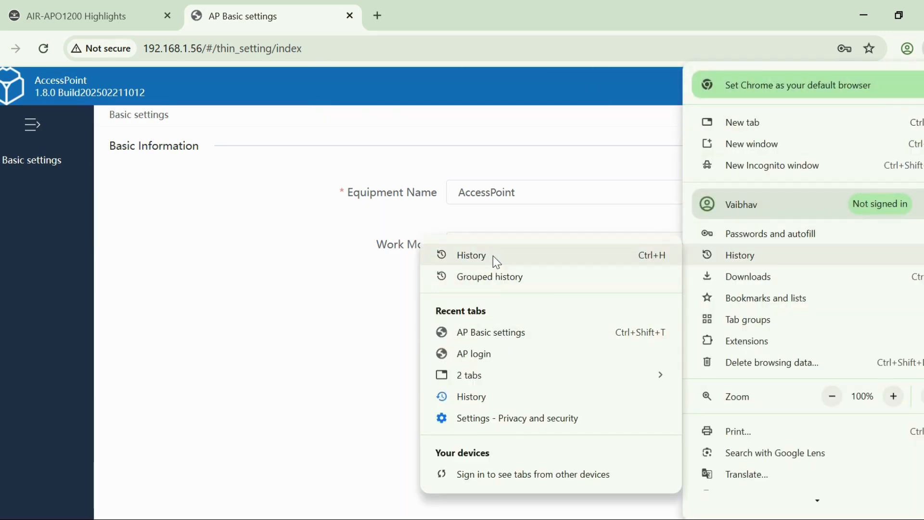
left_click(493, 256)
left_click(57, 193)
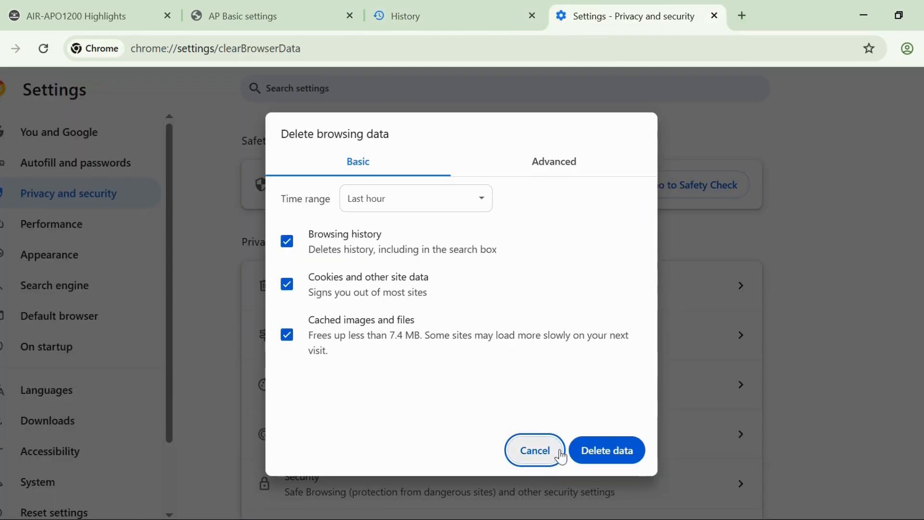
left_click(588, 452)
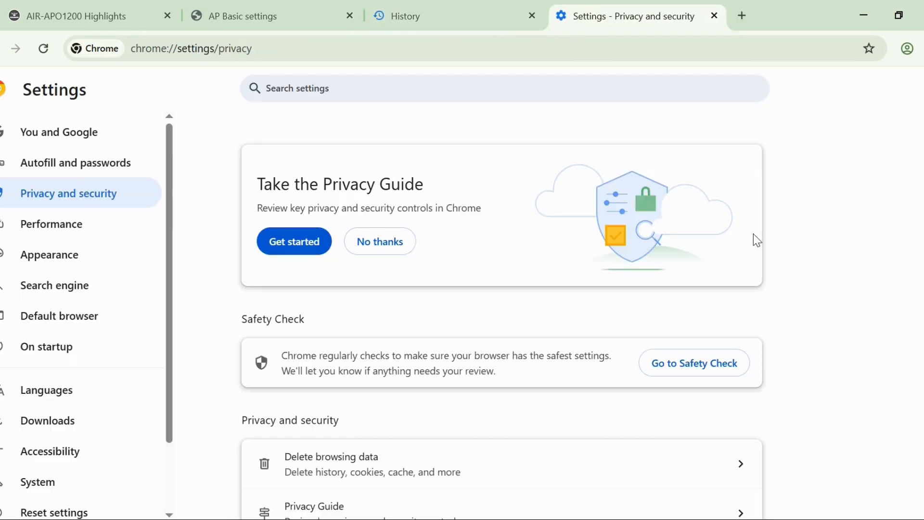
left_click(344, 7)
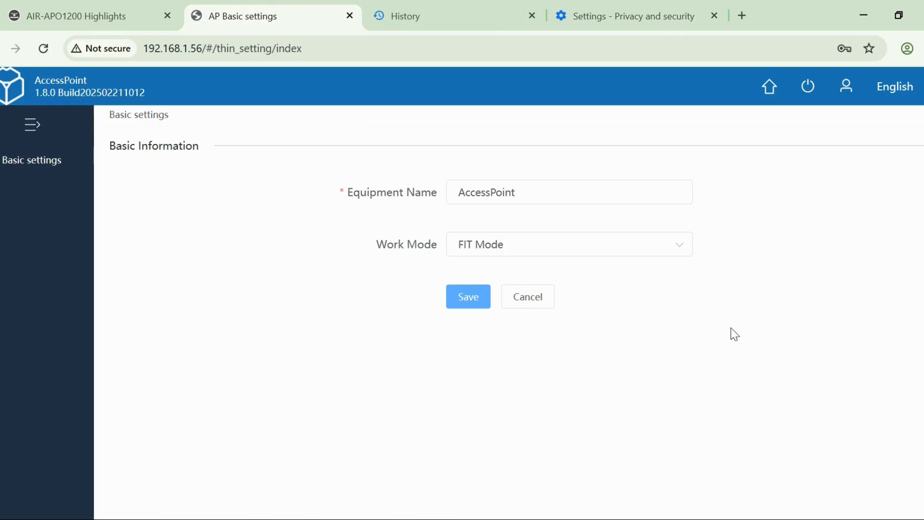